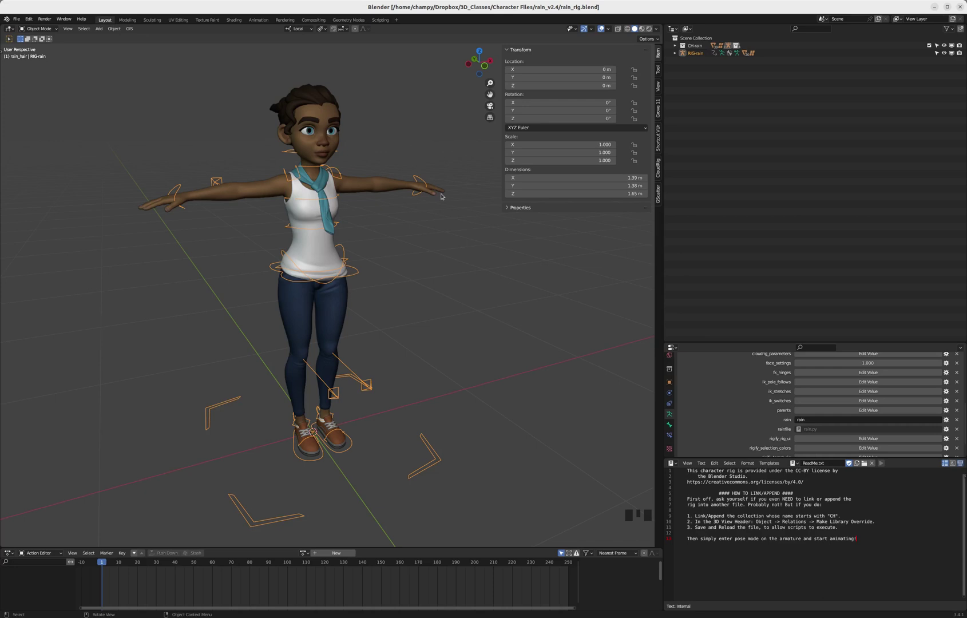
- Select Rain's rig from the front view, enter Pose Mode, and lower and rotate the right hand control to her side
{"action": "key", "text": "KP_1"}
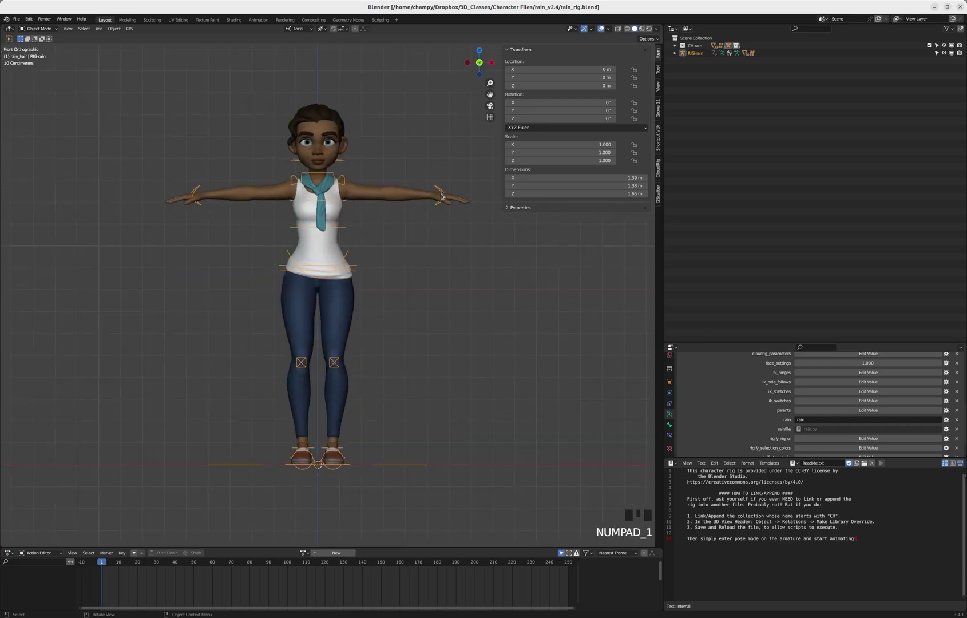
{"action": "left_click", "coordinate": [205, 208]}
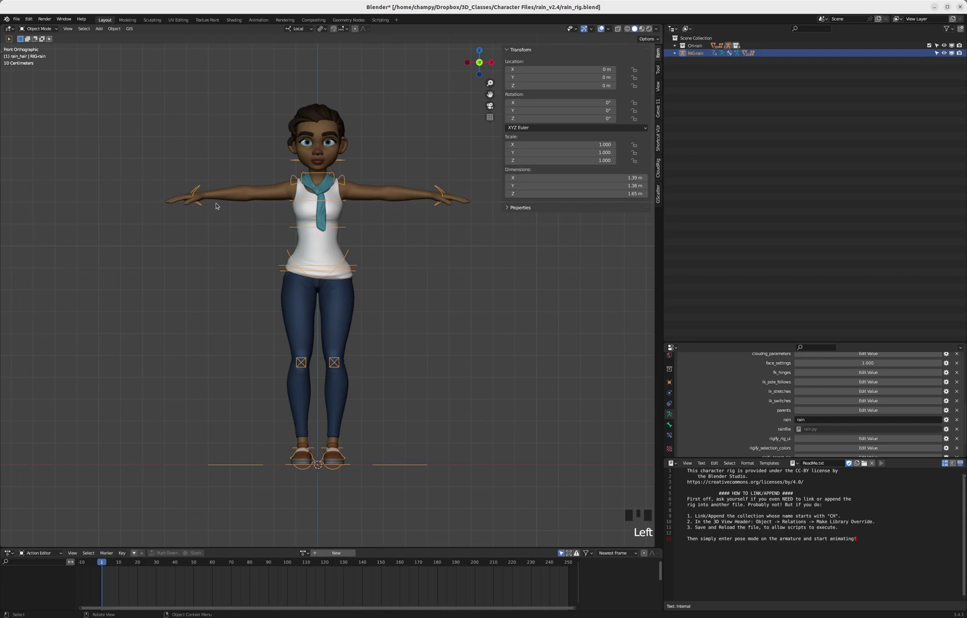
{"action": "key", "text": "ctrl+Tab"}
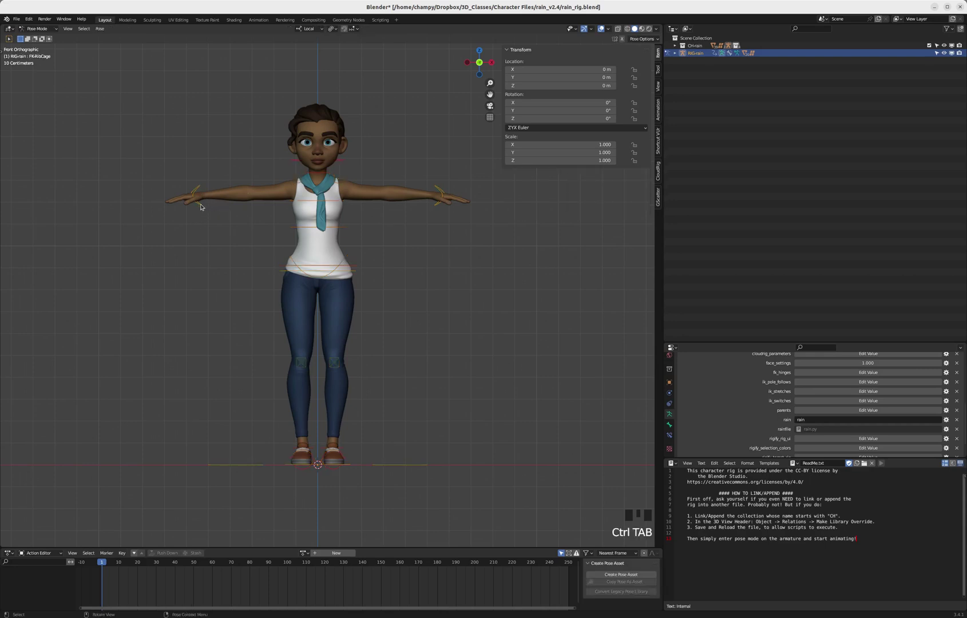
{"action": "left_click", "coordinate": [200, 207]}
{"action": "key", "text": "g"}
{"action": "left_click", "coordinate": [260, 280]}
{"action": "key", "text": "r"}
{"action": "left_click", "coordinate": [156, 223]}
- Move and rotate the left hand control down so the left arm hangs at her side
{"action": "left_click", "coordinate": [438, 202]}
{"action": "key", "text": "g"}
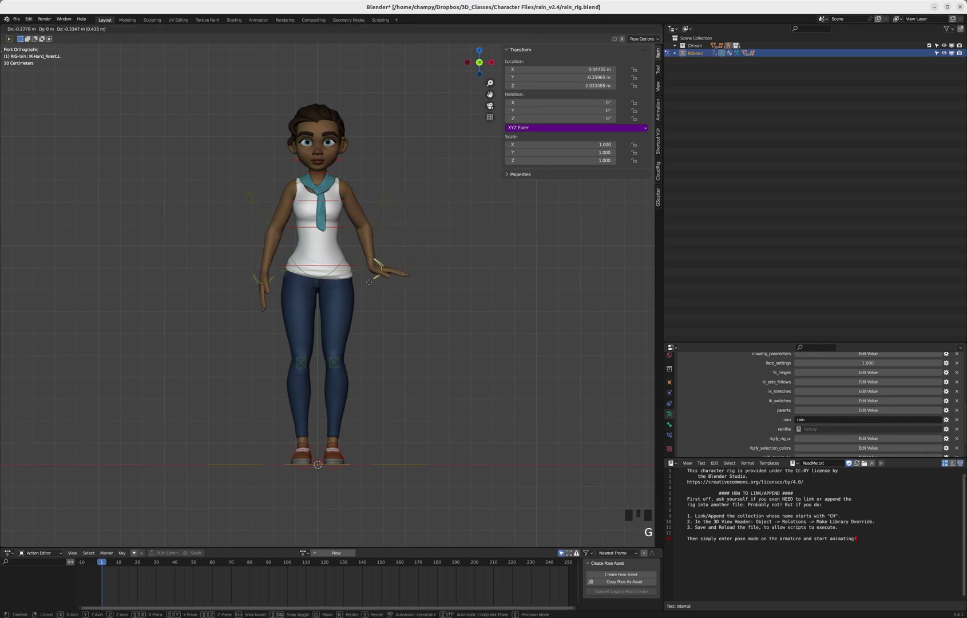
{"action": "left_click", "coordinate": [369, 282]}
{"action": "key", "text": "r"}
{"action": "left_click", "coordinate": [398, 302]}
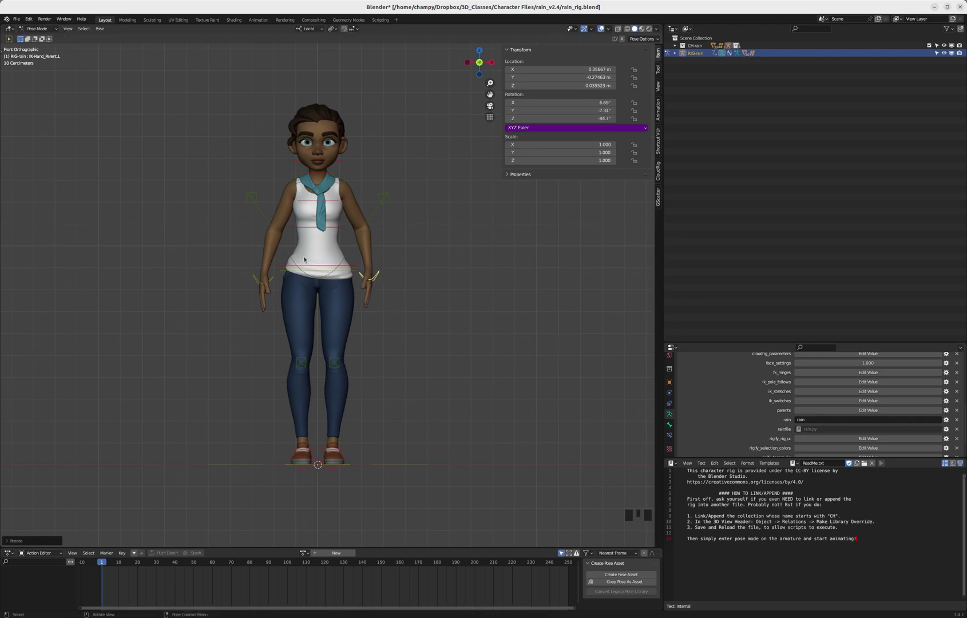
{"action": "scroll", "coordinate": [304, 259], "scroll_direction": "up", "scroll_amount": 1}
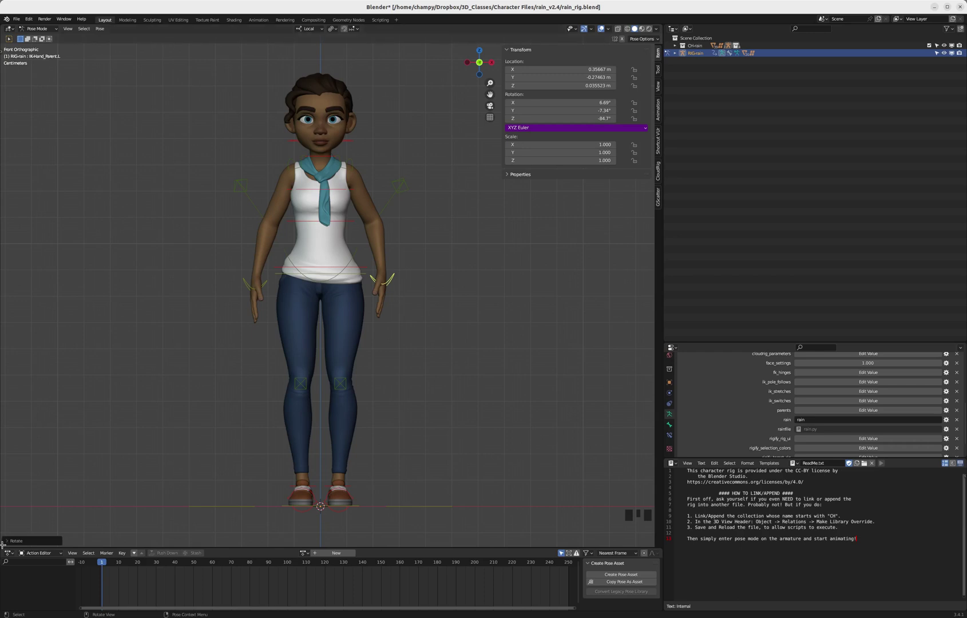
- Split off a lower area beneath the 3D view, make it a Timeline, and shrink it to a thin strip
{"action": "left_click_drag", "start_coordinate": [3, 544], "coordinate": [12, 450]}
{"action": "left_click", "coordinate": [10, 448]}
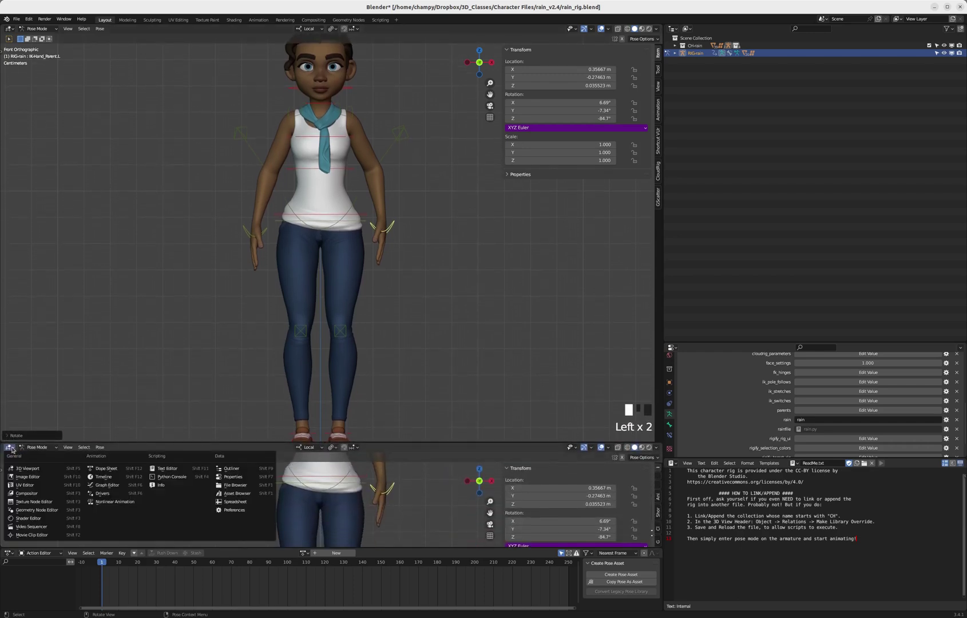
{"action": "left_click", "coordinate": [103, 478]}
{"action": "left_click_drag", "start_coordinate": [187, 442], "coordinate": [193, 539]}
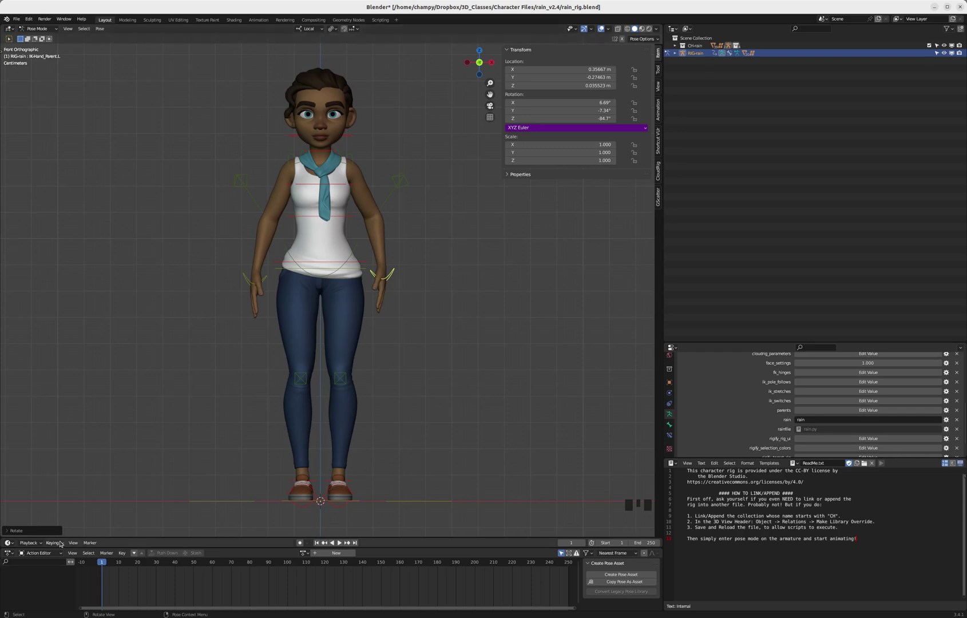
- Set the active keying set to Location & Rotation and turn on Auto Keying
{"action": "left_click", "coordinate": [60, 543]}
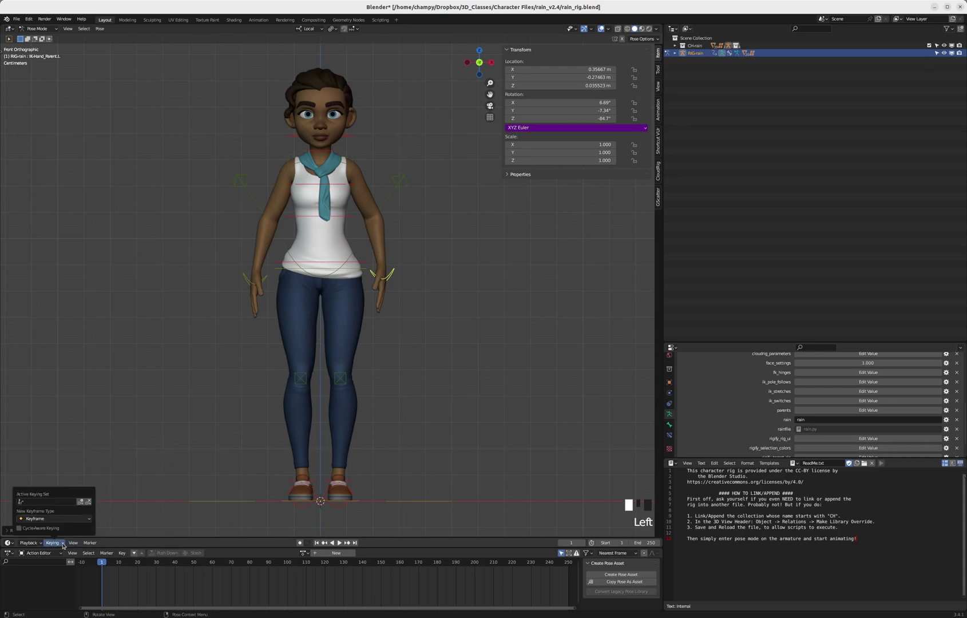
{"action": "left_click", "coordinate": [46, 501]}
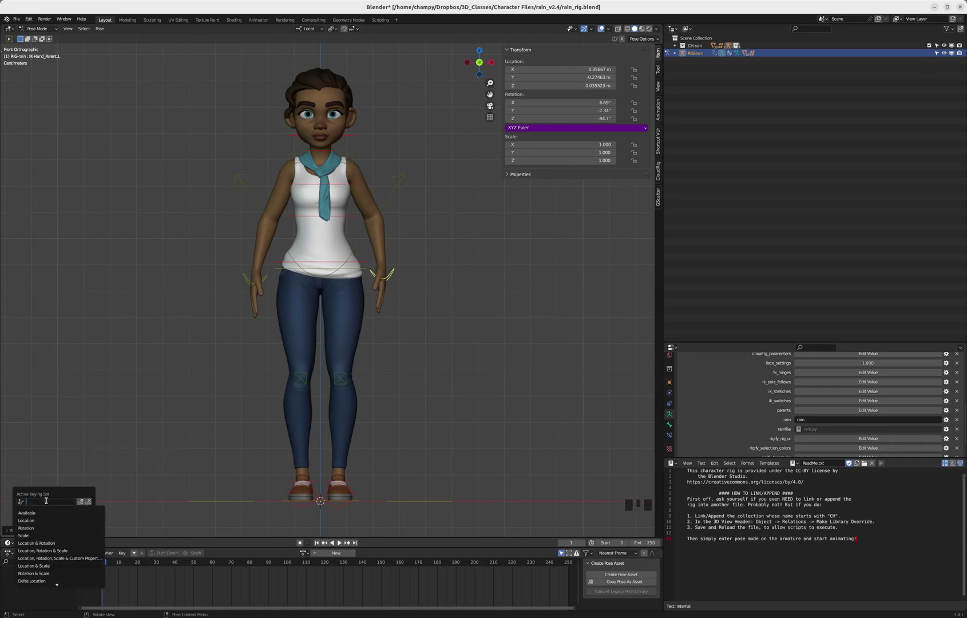
{"action": "left_click", "coordinate": [52, 544]}
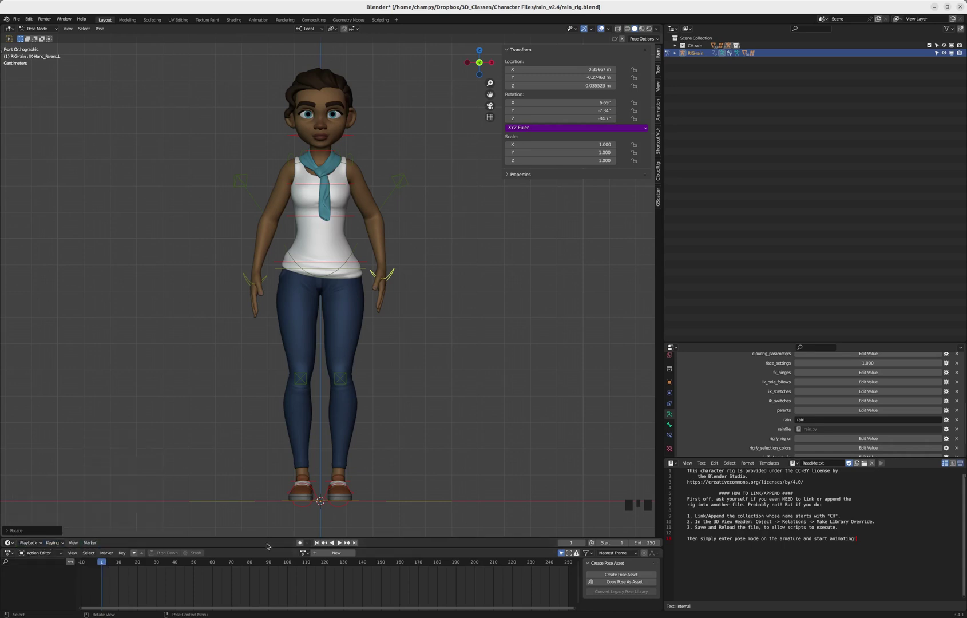
{"action": "left_click", "coordinate": [307, 543]}
{"action": "left_click", "coordinate": [300, 543]}
- Set the animation's end frame to 30
{"action": "left_click", "coordinate": [644, 542]}
{"action": "type", "text": "30"}
{"action": "key", "text": "Return"}
{"action": "scroll", "coordinate": [96, 594], "scroll_direction": "up", "scroll_amount": 18}
{"action": "scroll", "coordinate": [95, 594], "scroll_direction": "up", "scroll_amount": 3}
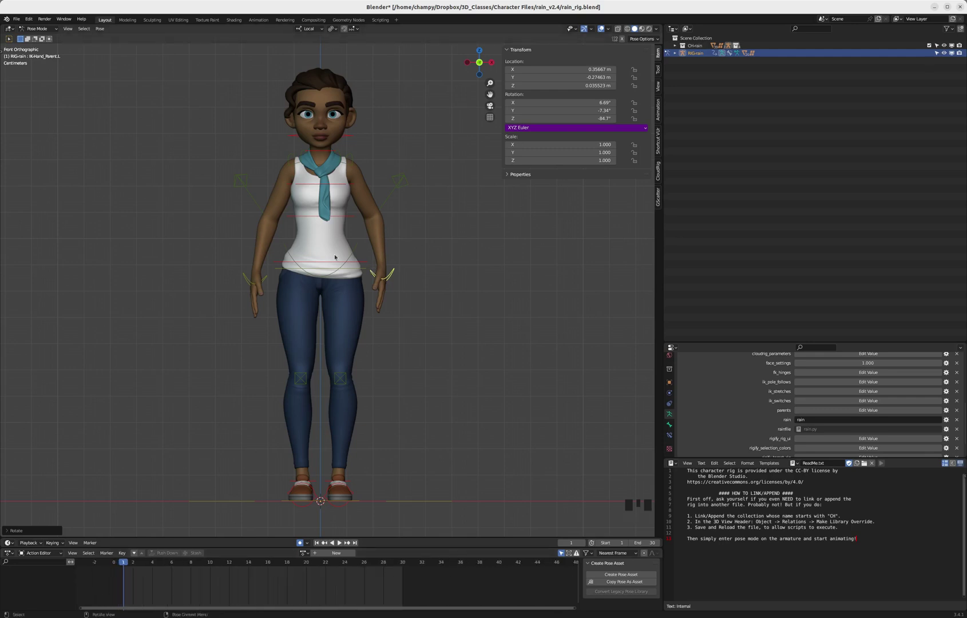
- Rotate the right and left hand IK controls to start shaping the gesture
{"action": "left_click", "coordinate": [270, 280]}
{"action": "middle_click_drag", "start_coordinate": [269, 293], "coordinate": [223, 205]}
{"action": "key", "text": "r"}
{"action": "left_click", "coordinate": [224, 205]}
{"action": "left_click", "coordinate": [394, 308]}
{"action": "key", "text": "r"}
{"action": "left_click", "coordinate": [356, 247]}
{"action": "middle_click_drag", "start_coordinate": [356, 248], "coordinate": [267, 319]}
- Reposition the right hand control from the side view, then return to the front view
{"action": "left_click", "coordinate": [263, 322], "text": "shift"}
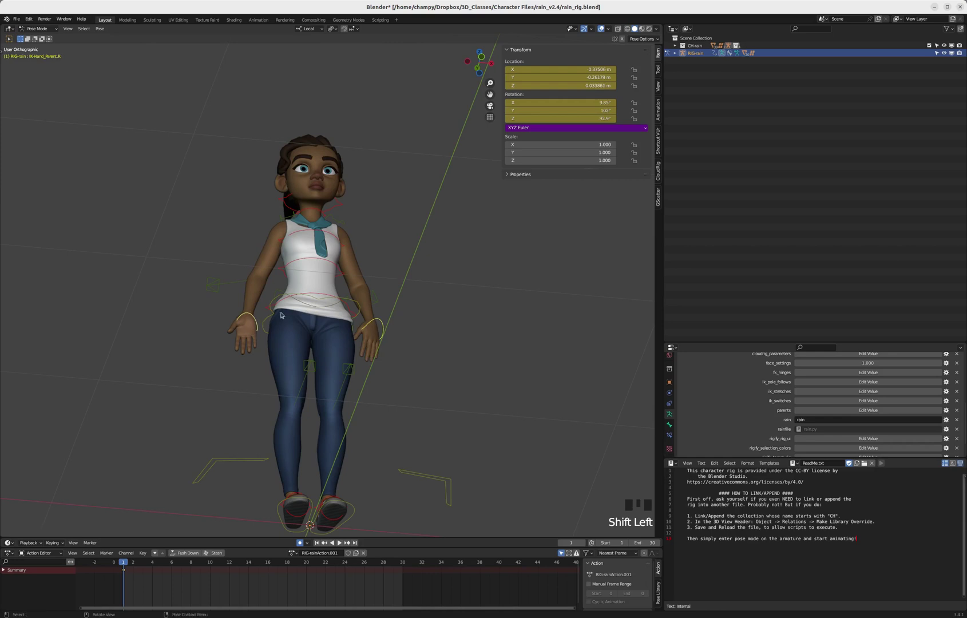
{"action": "key", "text": "KP_3"}
{"action": "key", "text": "g"}
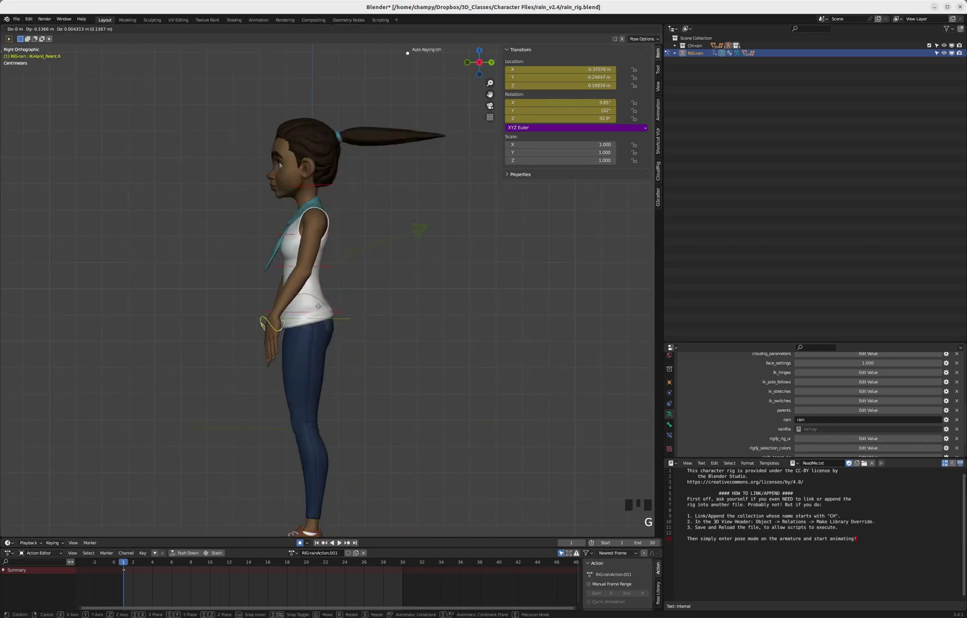
{"action": "left_click", "coordinate": [315, 306]}
{"action": "middle_click_drag", "start_coordinate": [315, 306], "coordinate": [338, 304]}
{"action": "key", "text": "KP_1"}
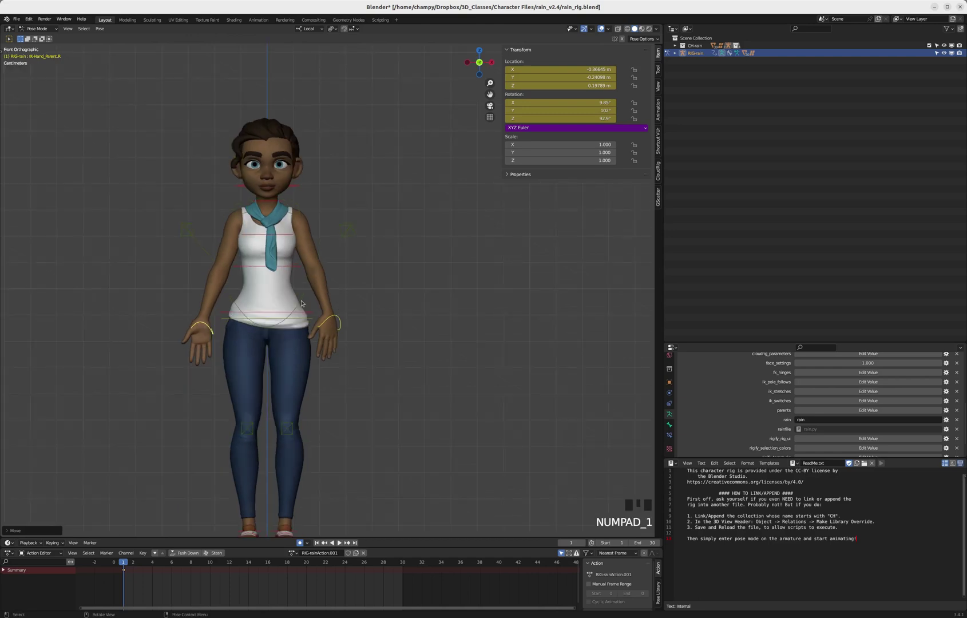
{"action": "scroll", "coordinate": [123, 575], "scroll_direction": "up", "scroll_amount": 1}
{"action": "scroll", "coordinate": [126, 576], "scroll_direction": "down", "scroll_amount": 1}
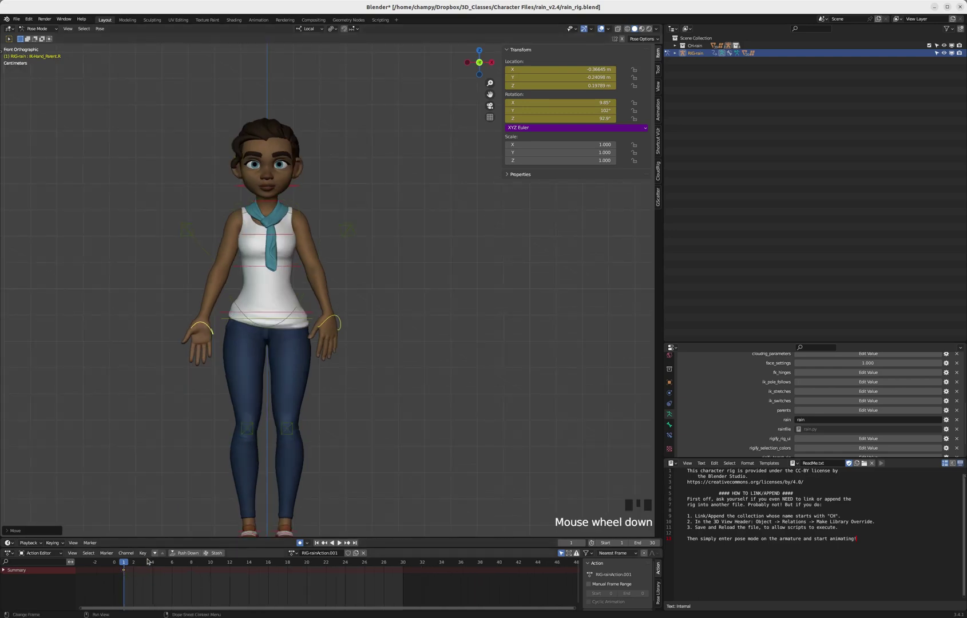
- Turn the right hand palm-up and move it outward from her body
{"action": "left_click", "coordinate": [205, 324]}
{"action": "key", "text": "r"}
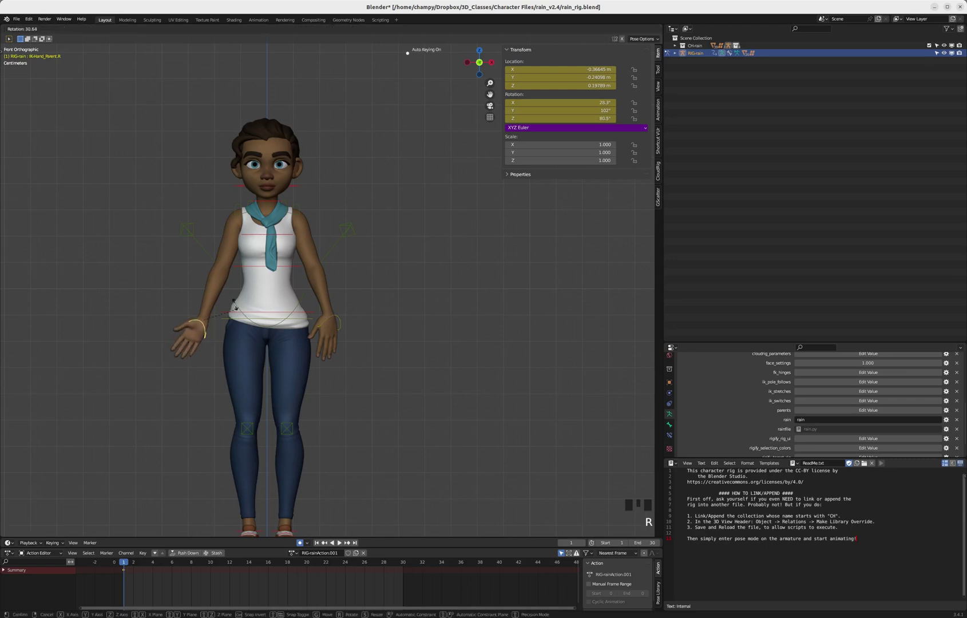
{"action": "left_click", "coordinate": [222, 315]}
{"action": "key", "text": "g"}
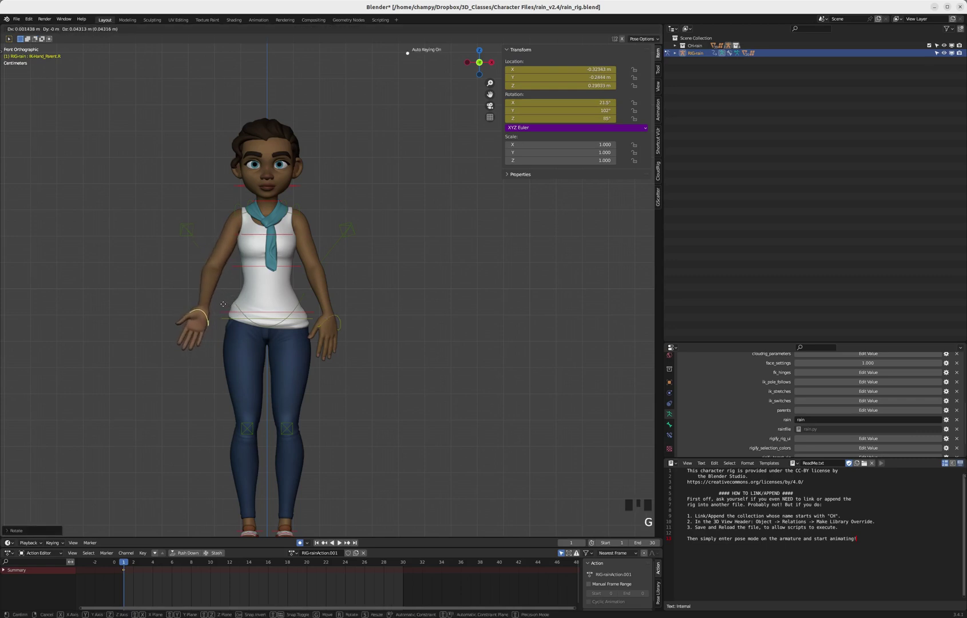
{"action": "left_click", "coordinate": [237, 278]}
{"action": "key", "text": "r"}
{"action": "left_click", "coordinate": [238, 280]}
- Bring the left hand to rest across her belly and angle it
{"action": "left_click", "coordinate": [338, 320]}
{"action": "key", "text": "g"}
{"action": "left_click", "coordinate": [273, 303]}
{"action": "key", "text": "r"}
{"action": "left_click", "coordinate": [337, 314]}
{"action": "middle_click_drag", "start_coordinate": [337, 313], "coordinate": [277, 342]}
{"action": "key", "text": "r"}
{"action": "left_click", "coordinate": [380, 341]}
{"action": "key", "text": "KP_1"}
{"action": "scroll", "coordinate": [274, 272], "scroll_direction": "up", "scroll_amount": 2}
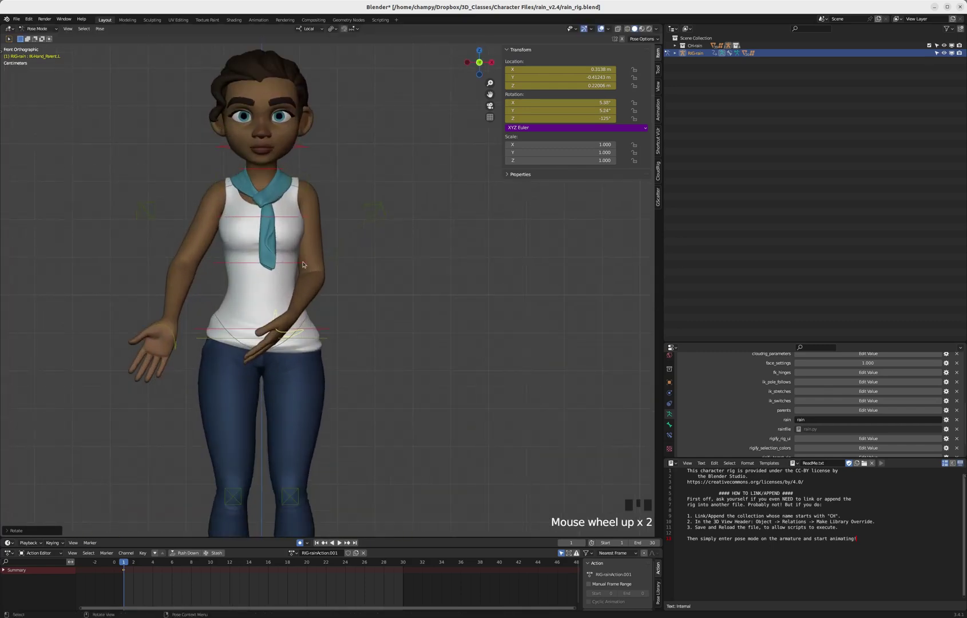
- Twist the torso with the chest bone and readjust both hand positions
{"action": "left_click", "coordinate": [301, 265]}
{"action": "key", "text": "r"}
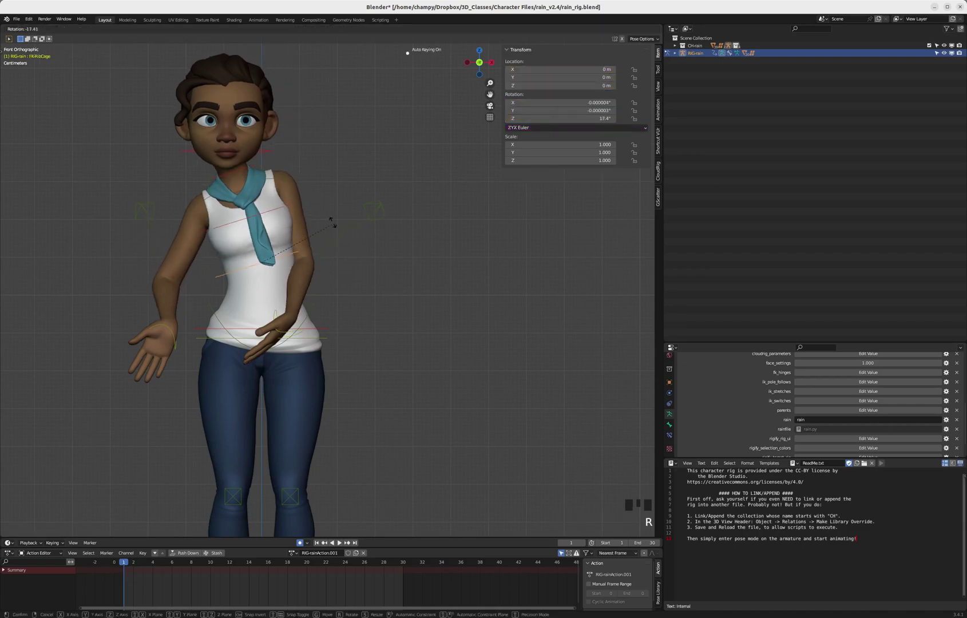
{"action": "left_click", "coordinate": [324, 218]}
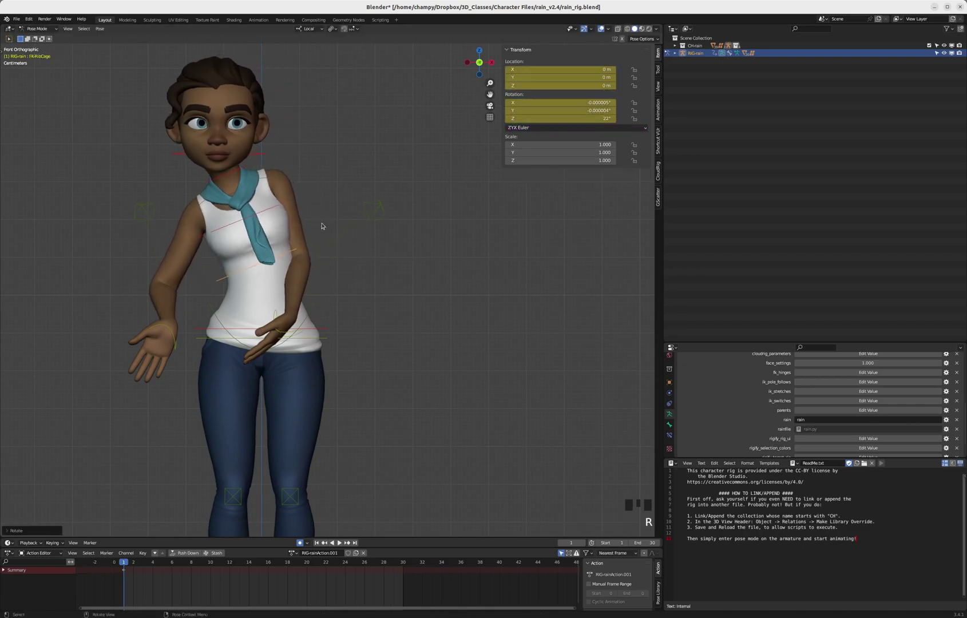
{"action": "left_click", "coordinate": [290, 334]}
{"action": "key", "text": "g"}
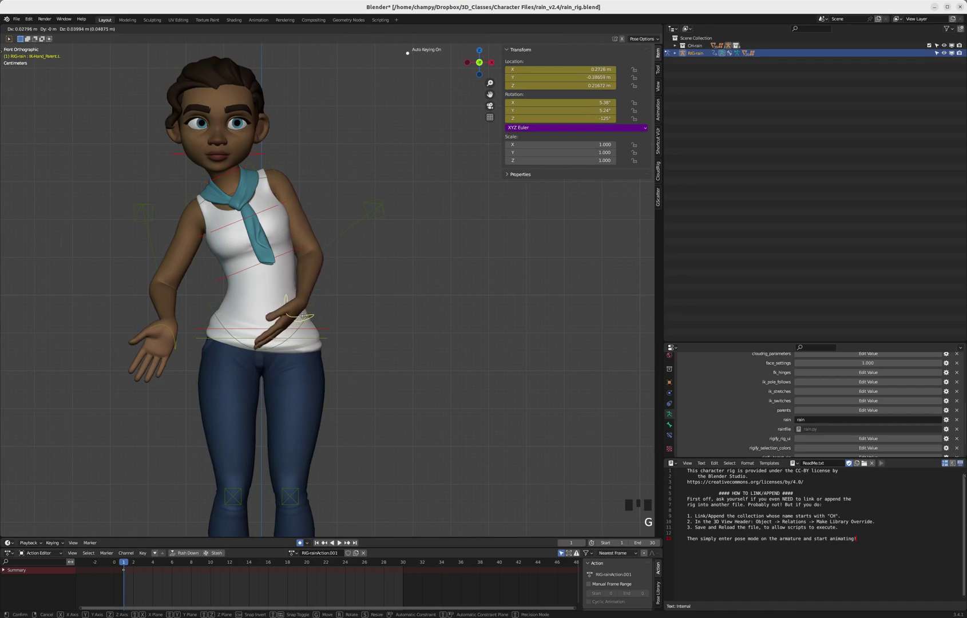
{"action": "left_click", "coordinate": [303, 317]}
{"action": "left_click", "coordinate": [181, 343]}
{"action": "key", "text": "g"}
{"action": "left_click", "coordinate": [178, 358]}
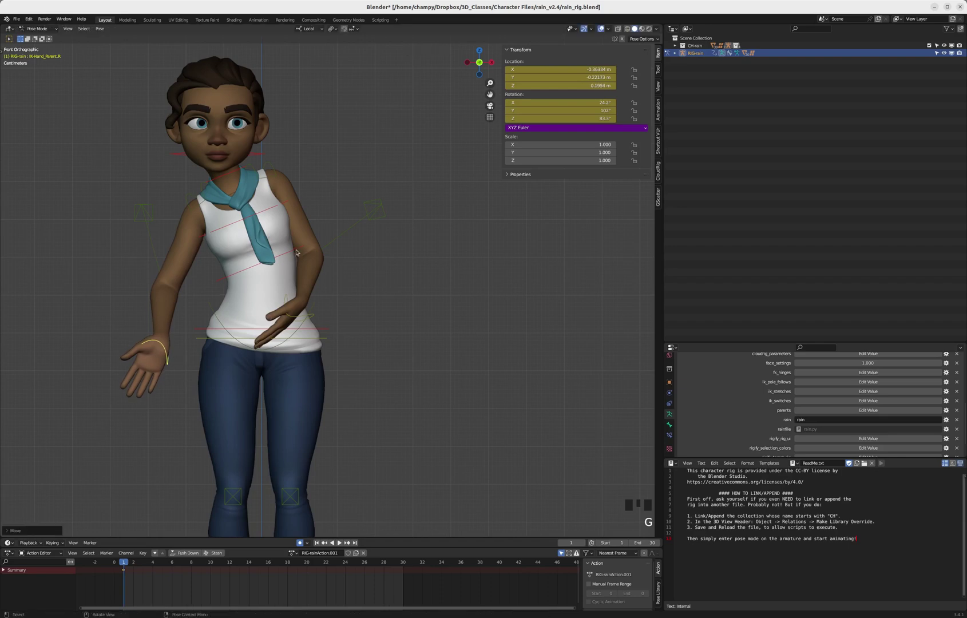
- Bend Rain's torso forward from the side view and refine the left hand's rotation
{"action": "left_click", "coordinate": [295, 253]}
{"action": "key", "text": "KP_3"}
{"action": "key", "text": "r"}
{"action": "left_click", "coordinate": [278, 214]}
{"action": "left_click", "coordinate": [219, 324]}
{"action": "middle_click_drag", "start_coordinate": [219, 324], "coordinate": [279, 305]}
{"action": "key", "text": "r"}
{"action": "left_click", "coordinate": [249, 267]}
{"action": "key", "text": "KP_1"}
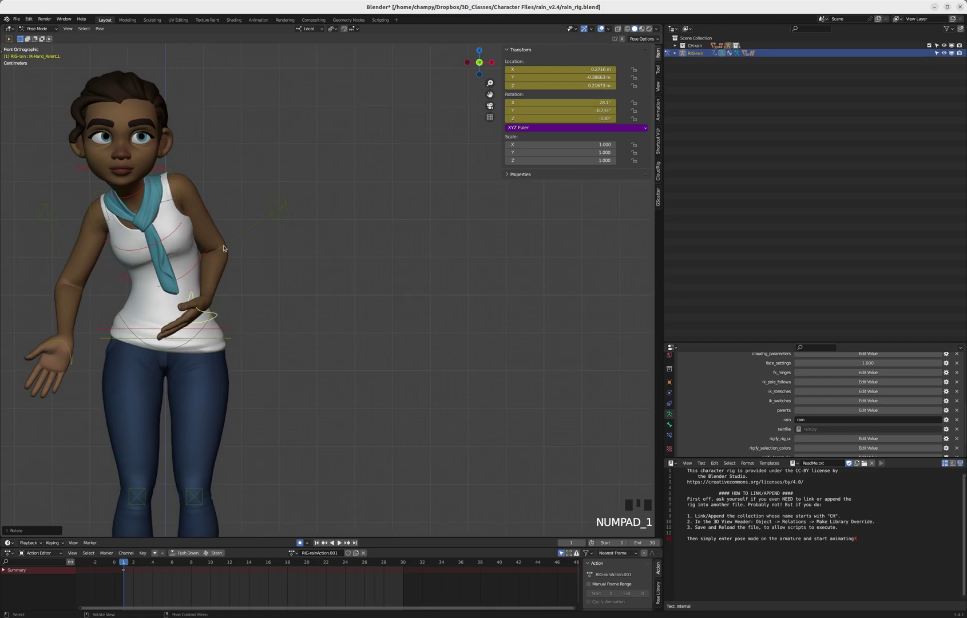
{"action": "scroll", "coordinate": [360, 340], "scroll_direction": "down", "scroll_amount": 3}
{"action": "scroll", "coordinate": [235, 310], "scroll_direction": "up", "scroll_amount": 3}
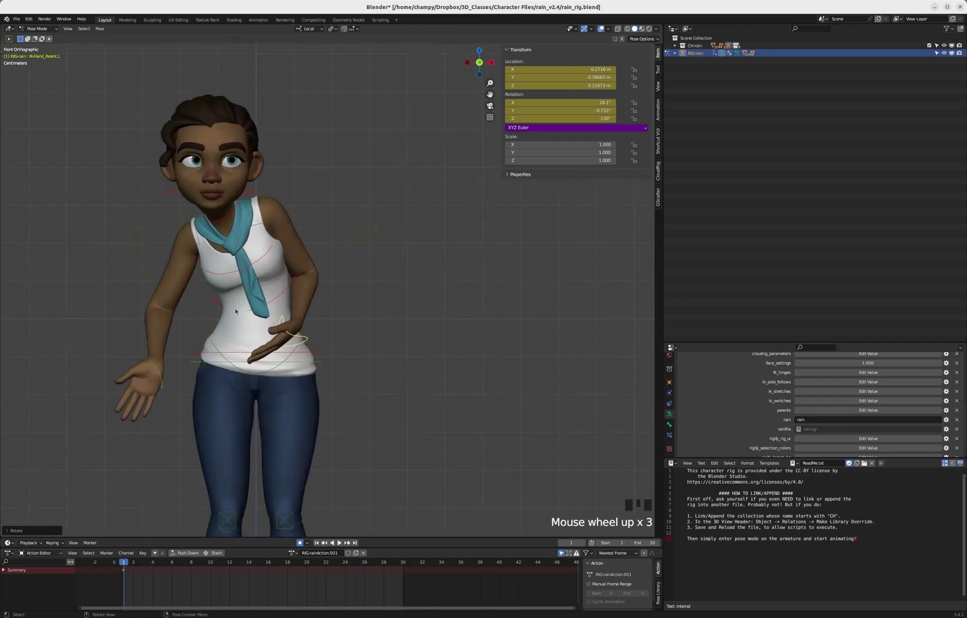
- Key location and rotation at frame 1 for both hand controls and the left arm pole
{"action": "left_click", "coordinate": [164, 384]}
{"action": "left_click", "coordinate": [300, 337]}
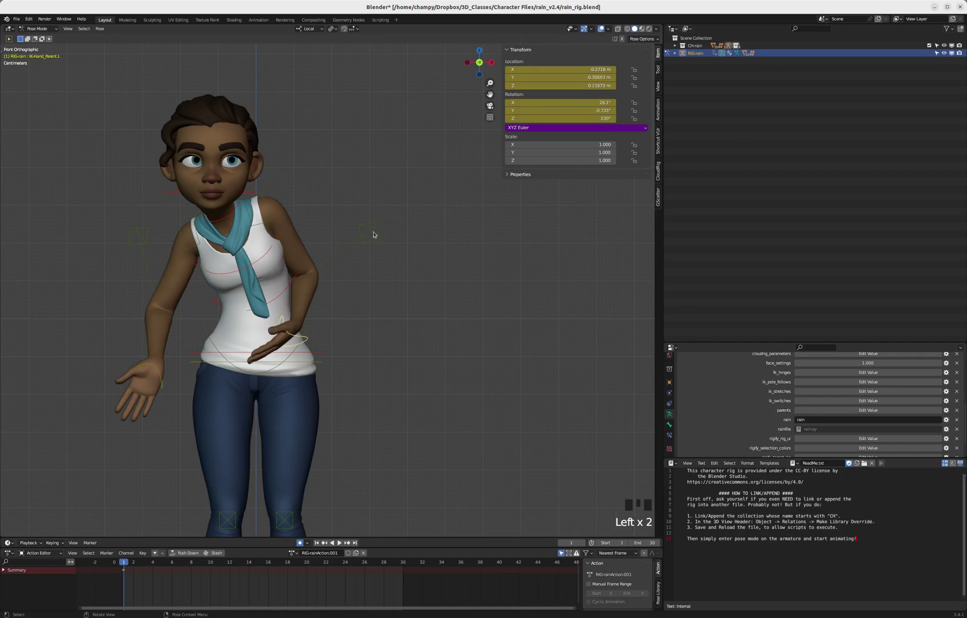
{"action": "left_click", "coordinate": [376, 232]}
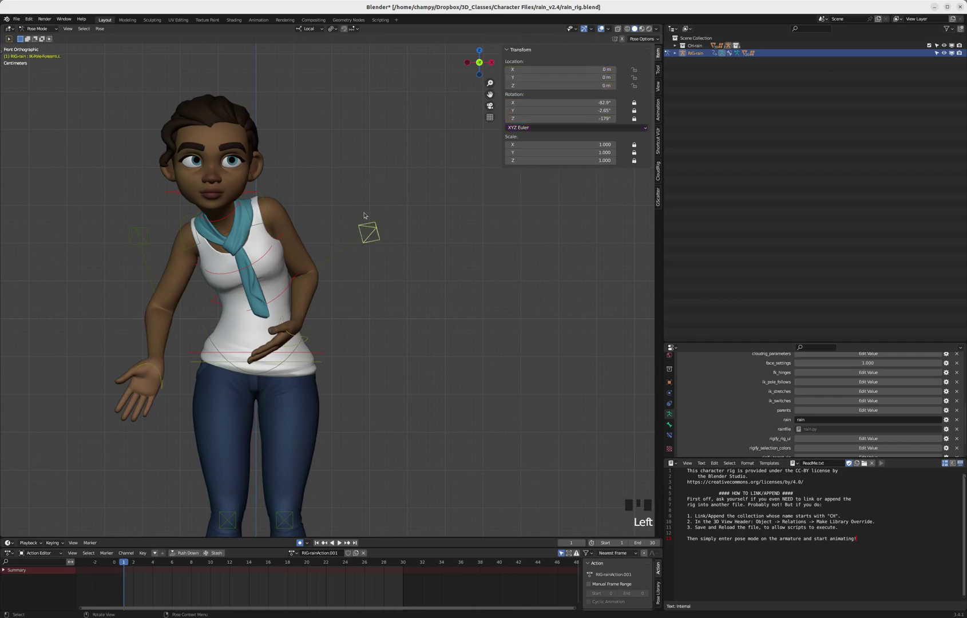
{"action": "scroll", "coordinate": [328, 274], "scroll_direction": "up", "scroll_amount": 1}
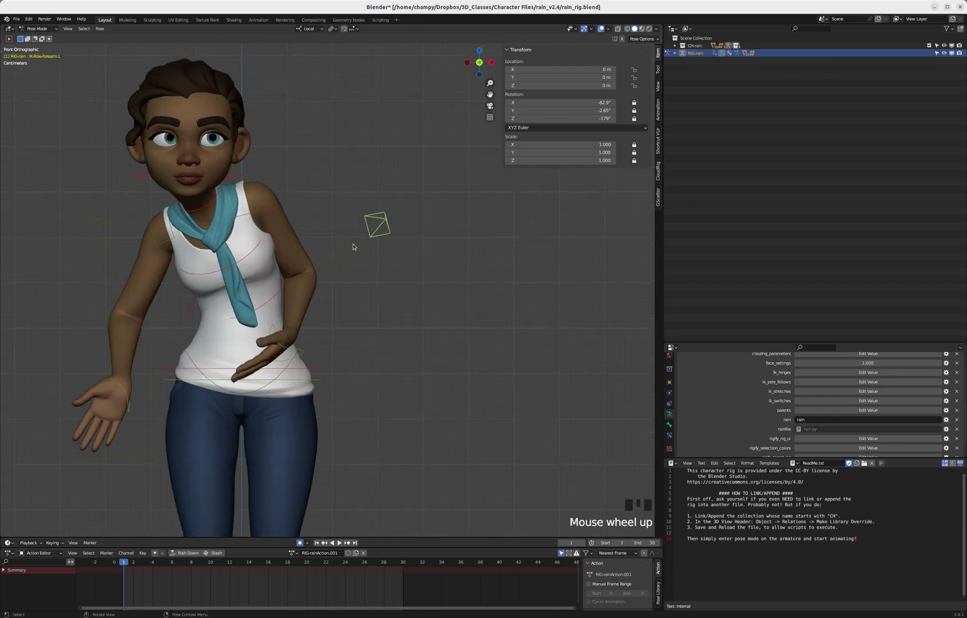
{"action": "key", "text": "i"}
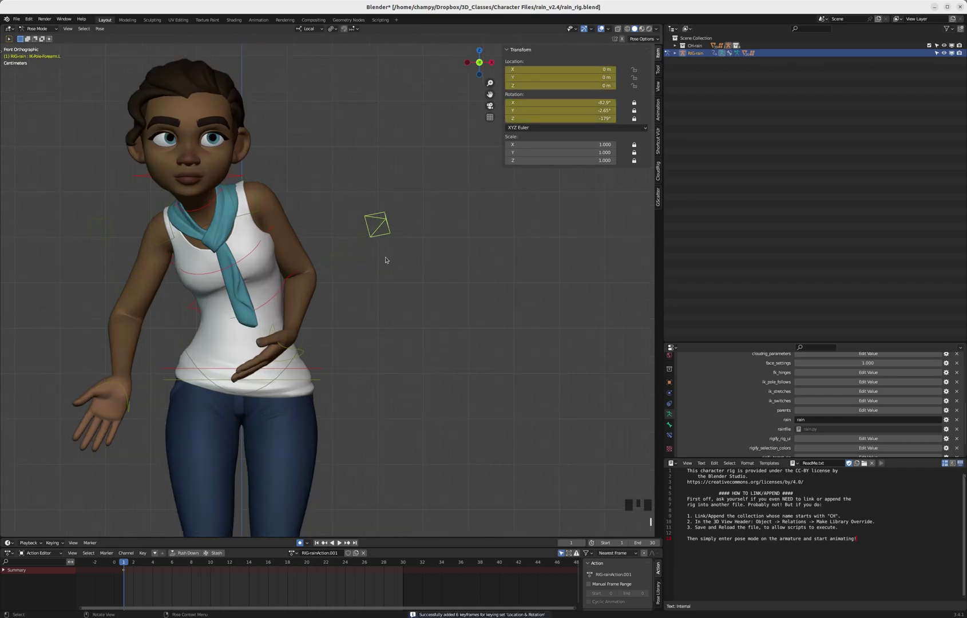
- Key the right arm pole control too, then deselect the right forearm pole
{"action": "left_click", "coordinate": [106, 233]}
{"action": "key", "text": "i"}
{"action": "scroll", "coordinate": [431, 270], "scroll_direction": "down", "scroll_amount": 2}
{"action": "scroll", "coordinate": [305, 290], "scroll_direction": "up", "scroll_amount": 2}
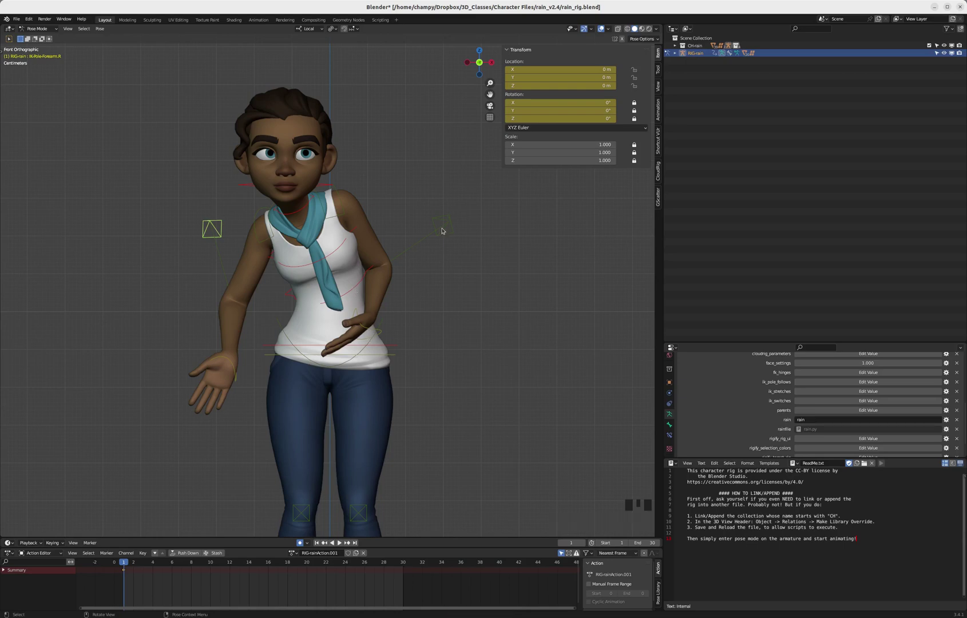
{"action": "left_click", "coordinate": [442, 230]}
- At frame 30, select the FK-RibCage bone and clear its rotation
{"action": "left_click", "coordinate": [445, 229]}
{"action": "left_click", "coordinate": [402, 563]}
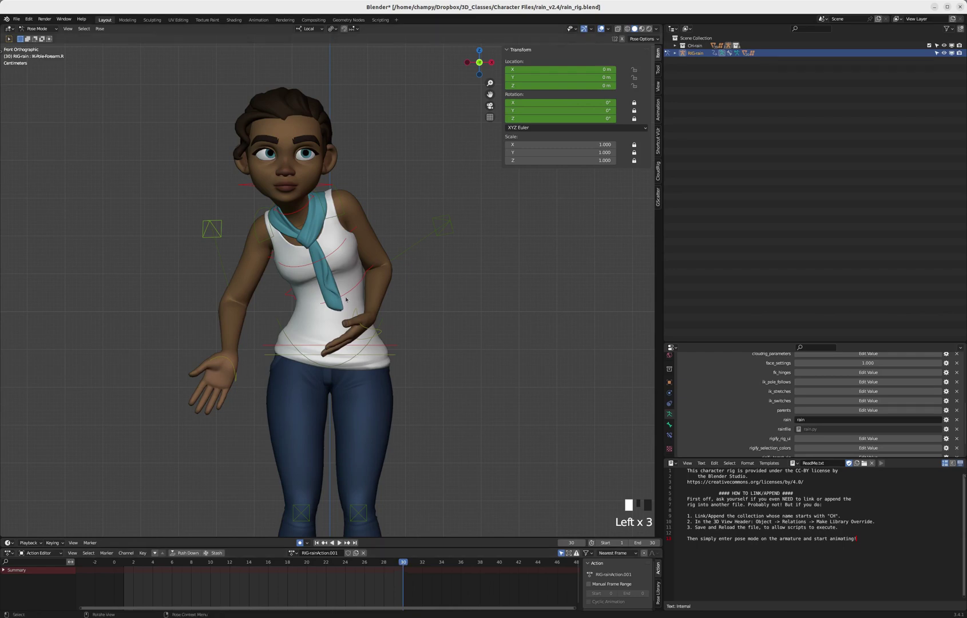
{"action": "left_click", "coordinate": [381, 267]}
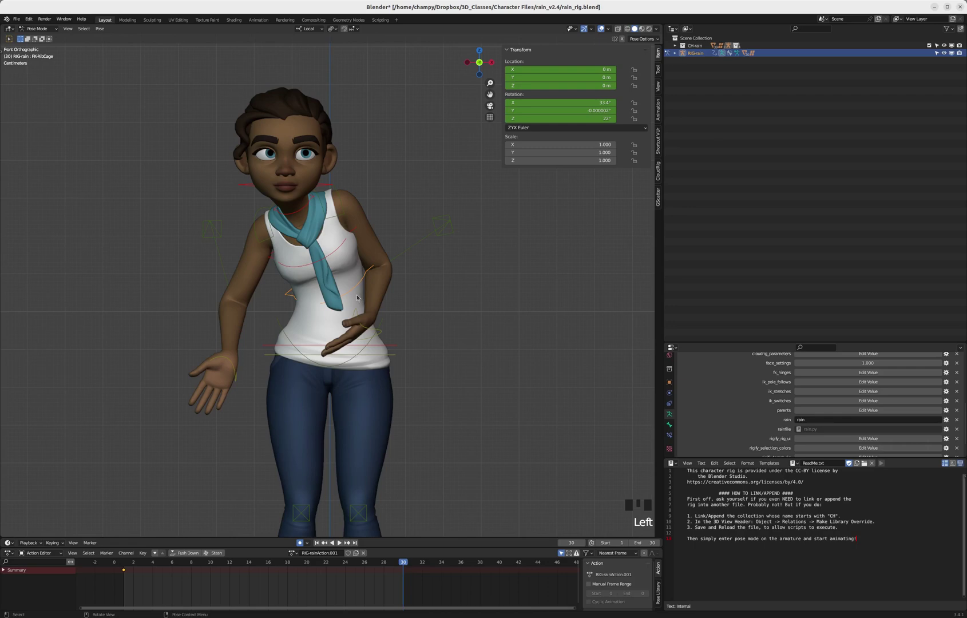
{"action": "key", "text": "alt"}
{"action": "key", "text": "alt+r"}
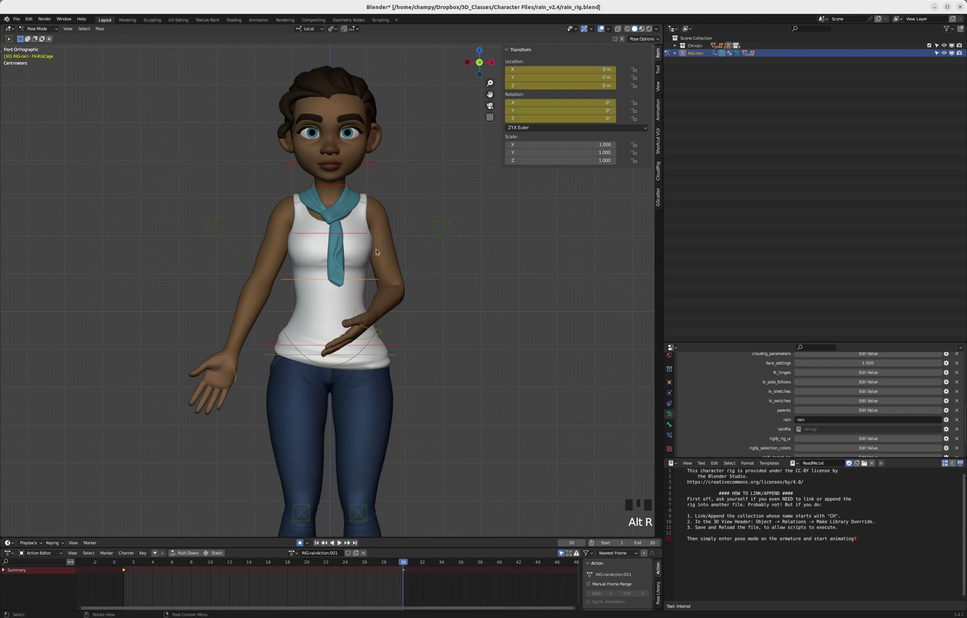
- Rotate the ribcage about 20.5° and tilt it about -13.8° on the global X axis
{"action": "key", "text": "r"}
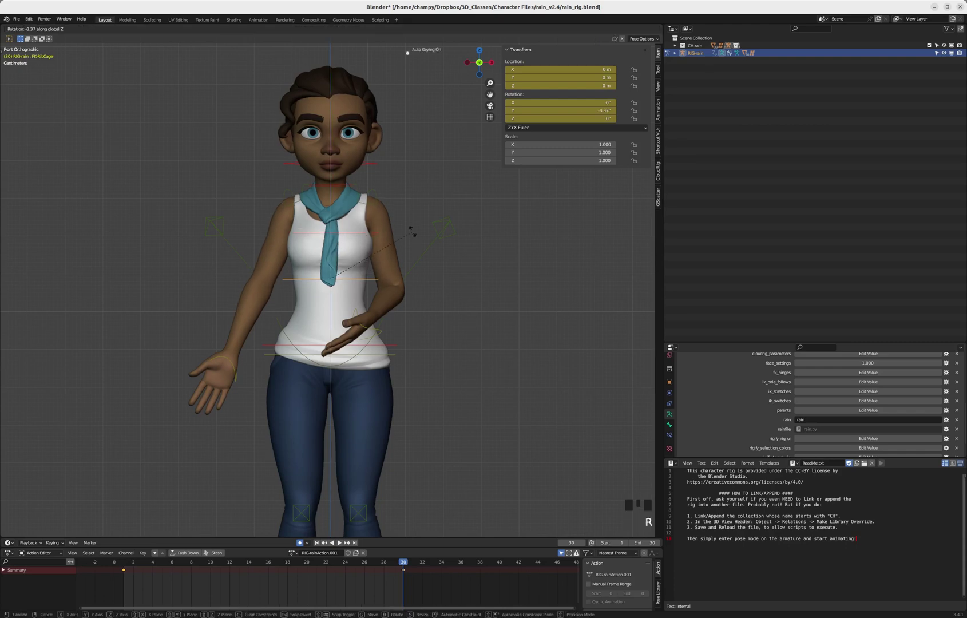
{"action": "left_click", "coordinate": [414, 244]}
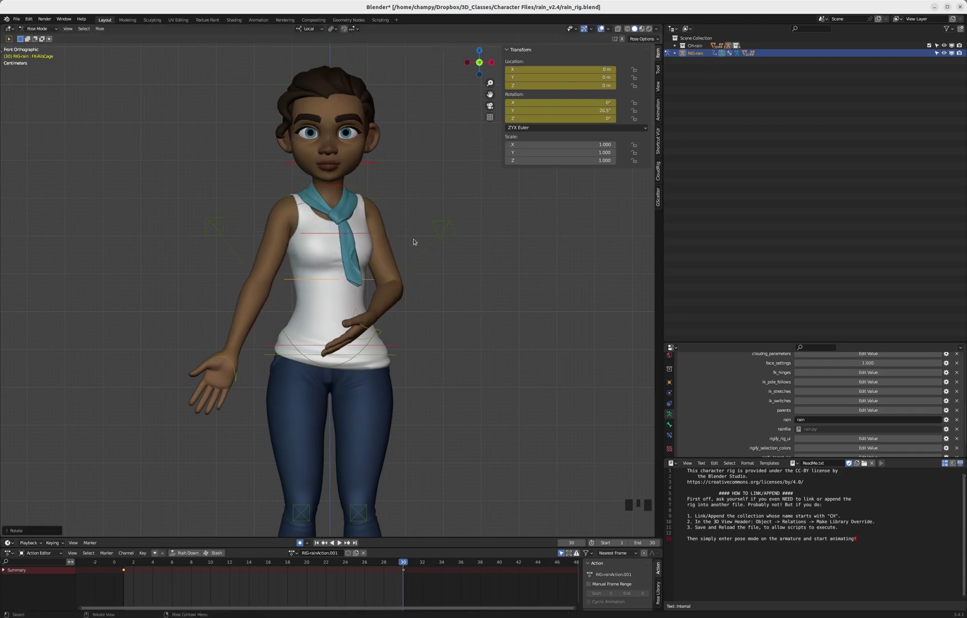
{"action": "key", "text": "r"}
{"action": "key", "text": "x"}
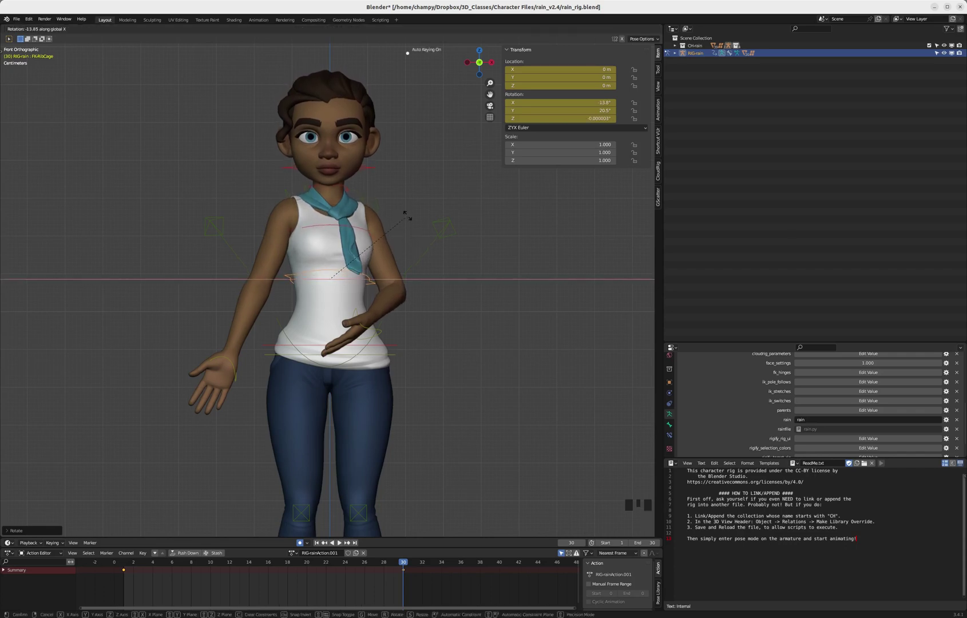
{"action": "left_click", "coordinate": [408, 215]}
{"action": "middle_click_drag", "start_coordinate": [408, 216], "coordinate": [322, 243]}
{"action": "left_click", "coordinate": [351, 343]}
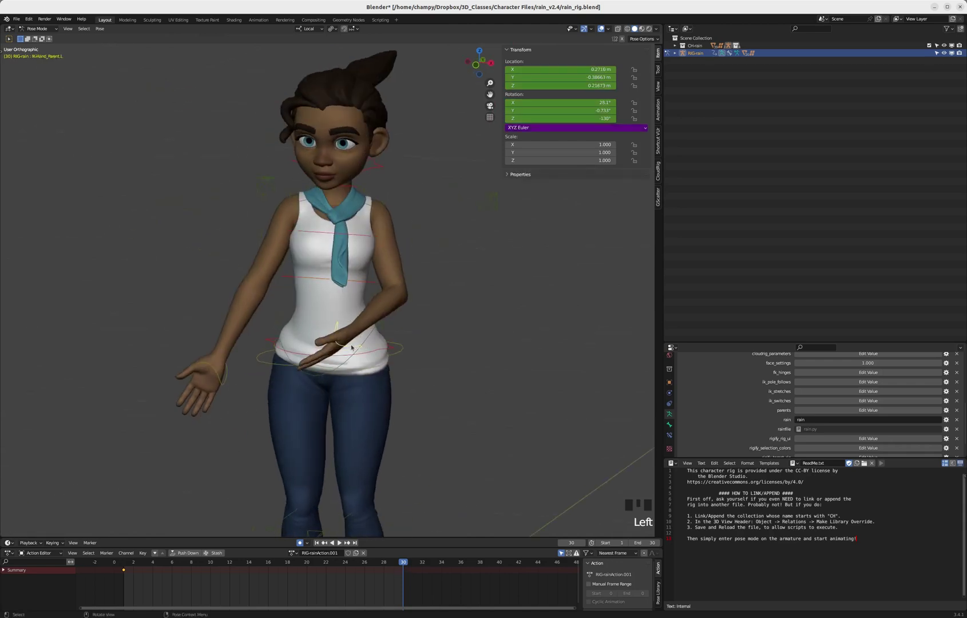
{"action": "key", "text": "KP_1"}
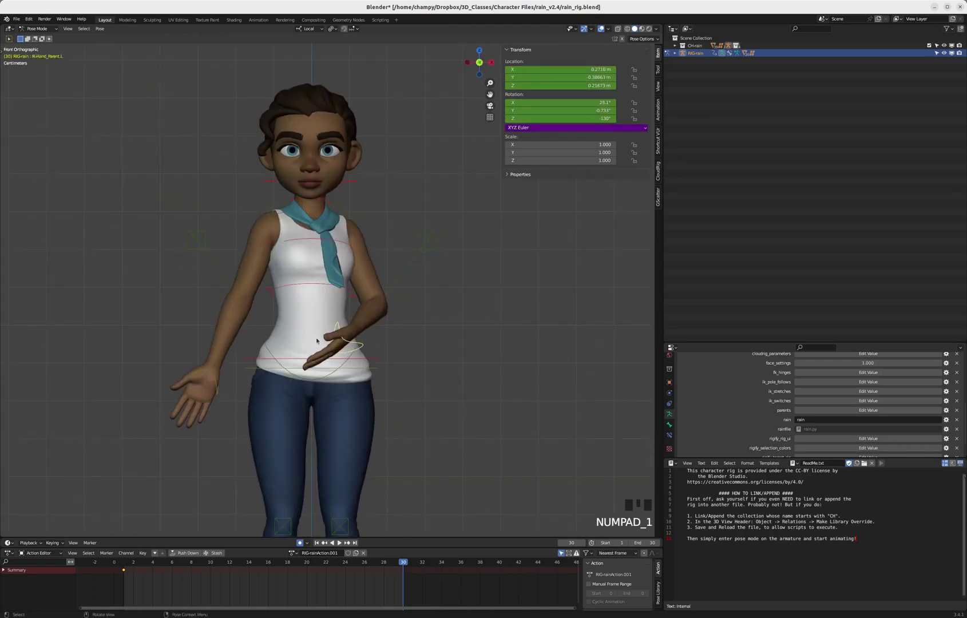
- Copy both hand controls' pose and paste it flipped to swap the arms
{"action": "left_click", "coordinate": [216, 385], "text": "shift"}
{"action": "key", "text": "ctrl+c"}
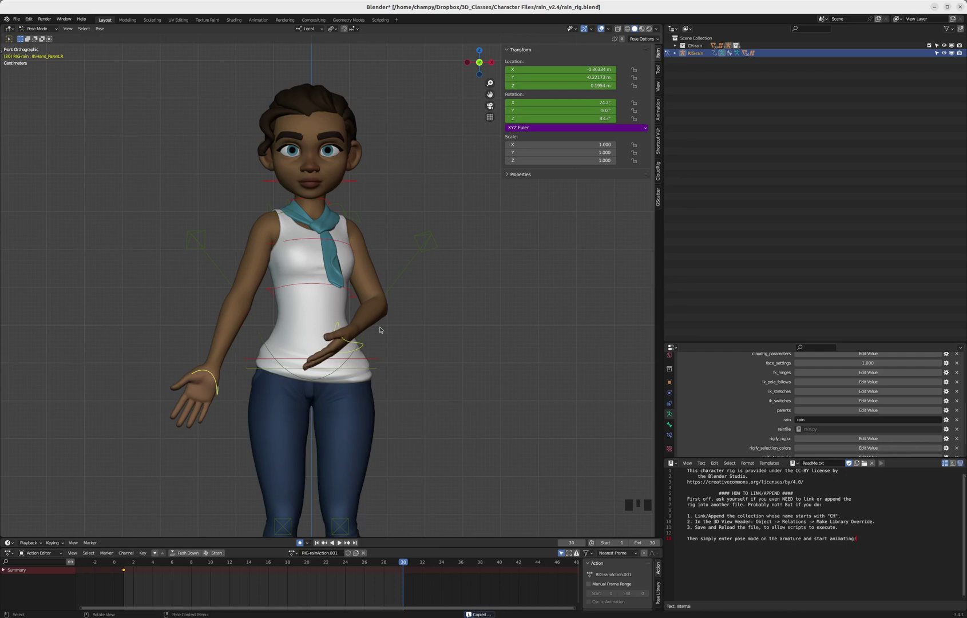
{"action": "key", "text": "ctrl+shift+v"}
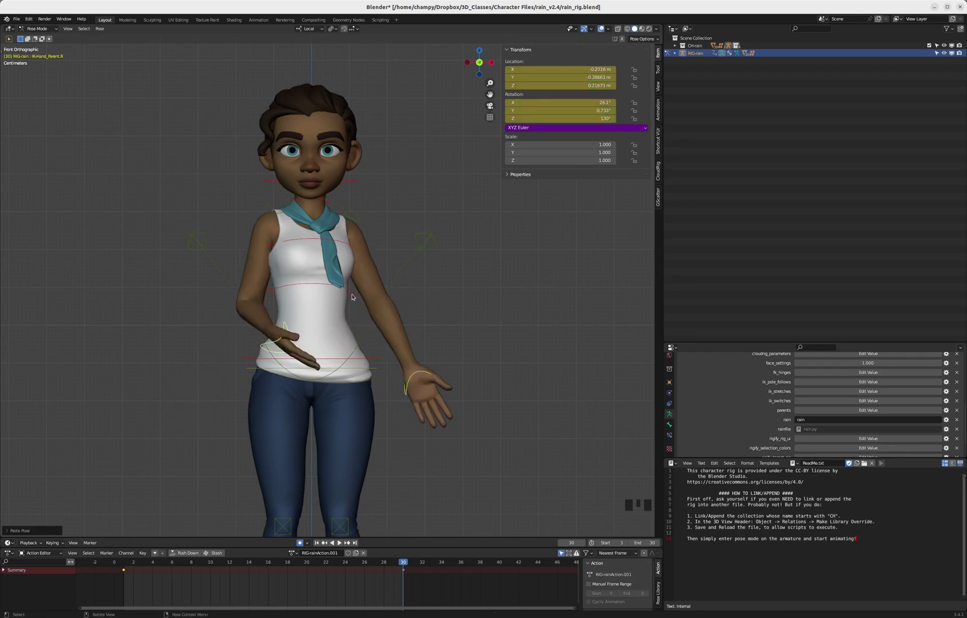
- Raise the left hand and adjust its angle
{"action": "left_click", "coordinate": [424, 375]}
{"action": "key", "text": "g"}
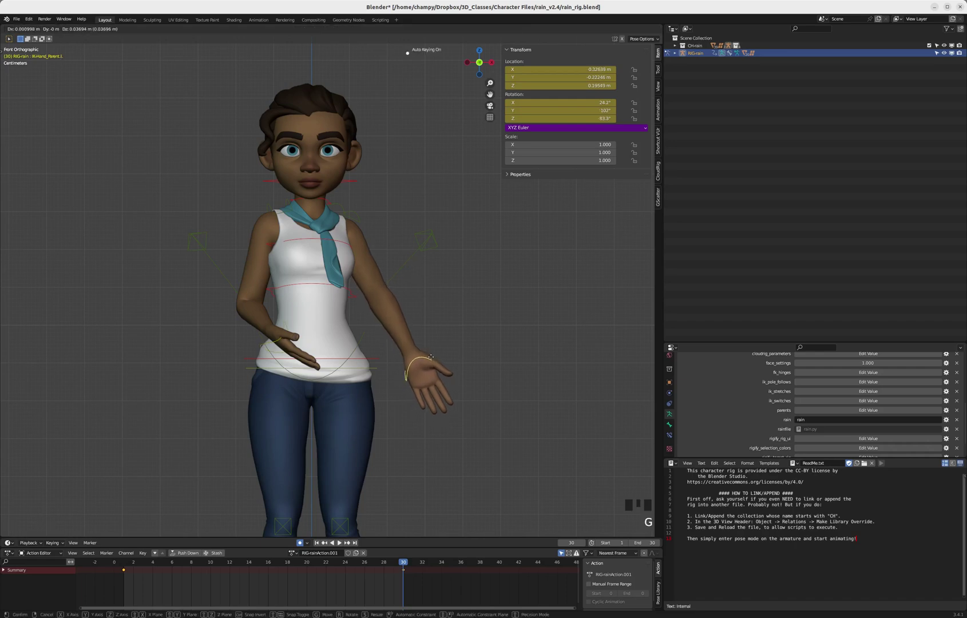
{"action": "left_click", "coordinate": [431, 356]}
{"action": "middle_click_drag", "start_coordinate": [431, 357], "coordinate": [444, 289]}
{"action": "key", "text": "r"}
{"action": "left_click", "coordinate": [428, 350]}
{"action": "middle_click_drag", "start_coordinate": [428, 350], "coordinate": [372, 389]}
{"action": "key", "text": "r"}
{"action": "left_click", "coordinate": [335, 348]}
- Fine-tune the left hand's position with its palm turned upward, then play the animation
{"action": "middle_click_drag", "start_coordinate": [335, 347], "coordinate": [389, 401]}
{"action": "key", "text": "g"}
{"action": "left_click", "coordinate": [354, 328]}
{"action": "key", "text": "r"}
{"action": "left_click", "coordinate": [465, 380]}
{"action": "middle_click_drag", "start_coordinate": [465, 380], "coordinate": [424, 367]}
{"action": "key", "text": "r"}
{"action": "left_click", "coordinate": [484, 336]}
{"action": "middle_click_drag", "start_coordinate": [321, 372], "coordinate": [298, 367]}
{"action": "key", "text": "KP_1"}
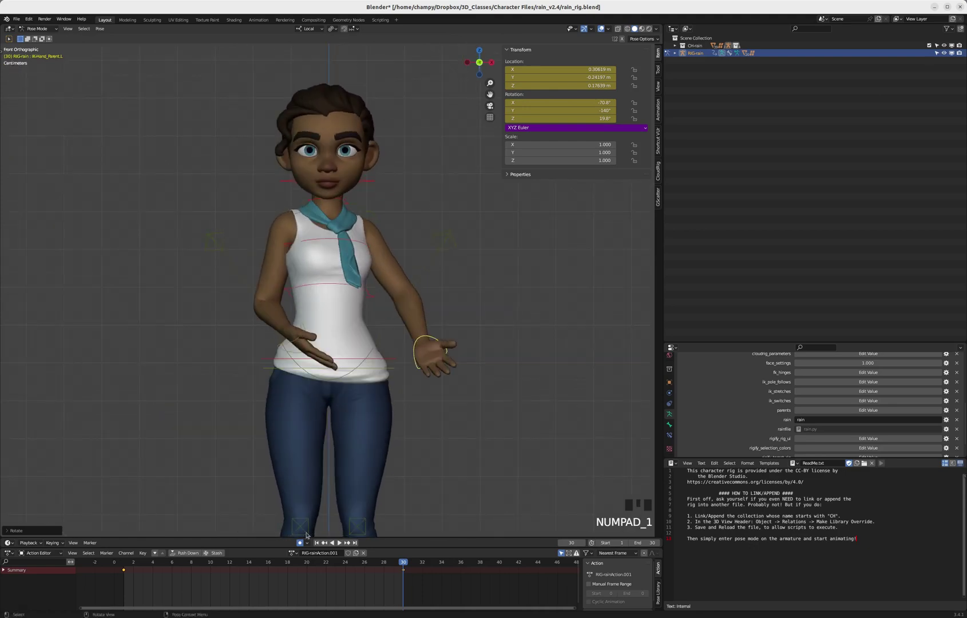
{"action": "left_click", "coordinate": [339, 542]}
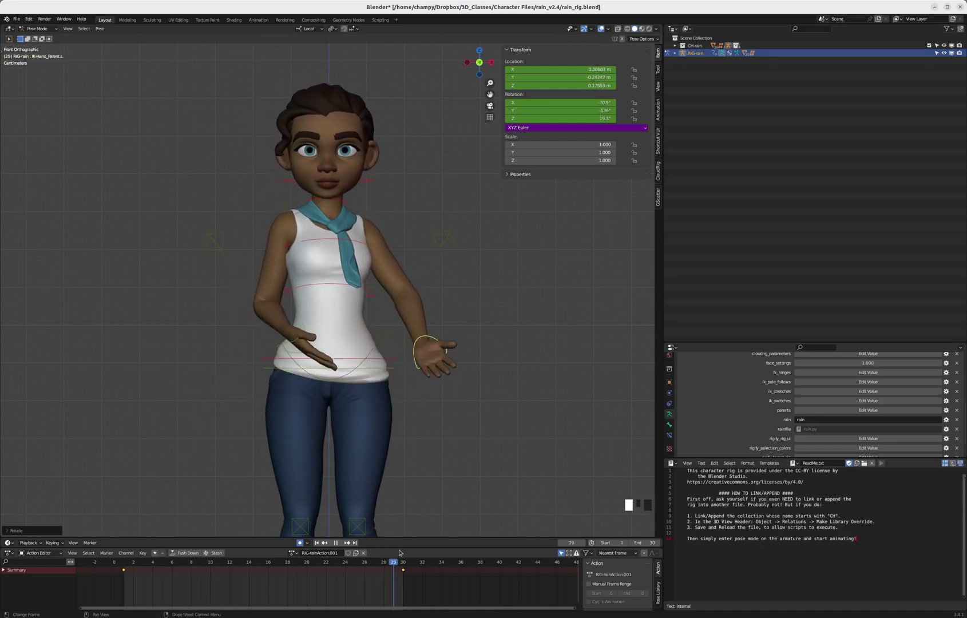
- Stop playback and move both the left and right forearm elbow pole targets to new positions
{"action": "key", "text": "space"}
{"action": "left_click", "coordinate": [446, 248]}
{"action": "key", "text": "g"}
{"action": "left_click", "coordinate": [385, 320]}
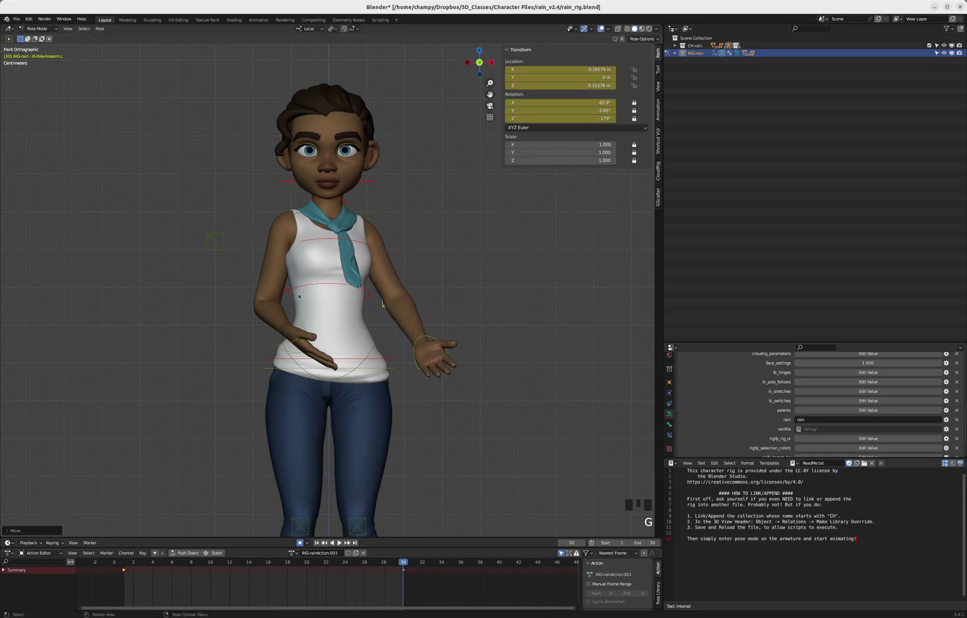
{"action": "left_click", "coordinate": [222, 242]}
{"action": "key", "text": "g"}
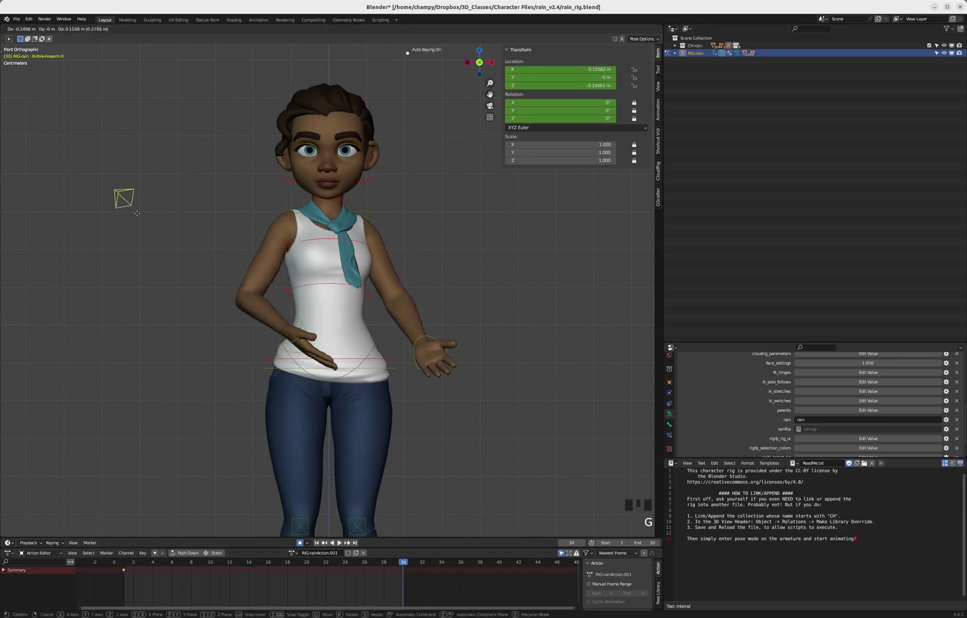
{"action": "left_click", "coordinate": [136, 213]}
- Rotate the right hand control, then return to frame 1 in front view and preview frames 1–5
{"action": "left_click", "coordinate": [293, 344]}
{"action": "middle_click_drag", "start_coordinate": [293, 344], "coordinate": [315, 345]}
{"action": "key", "text": "r"}
{"action": "left_click", "coordinate": [326, 347]}
{"action": "middle_click_drag", "start_coordinate": [391, 324], "coordinate": [315, 514]}
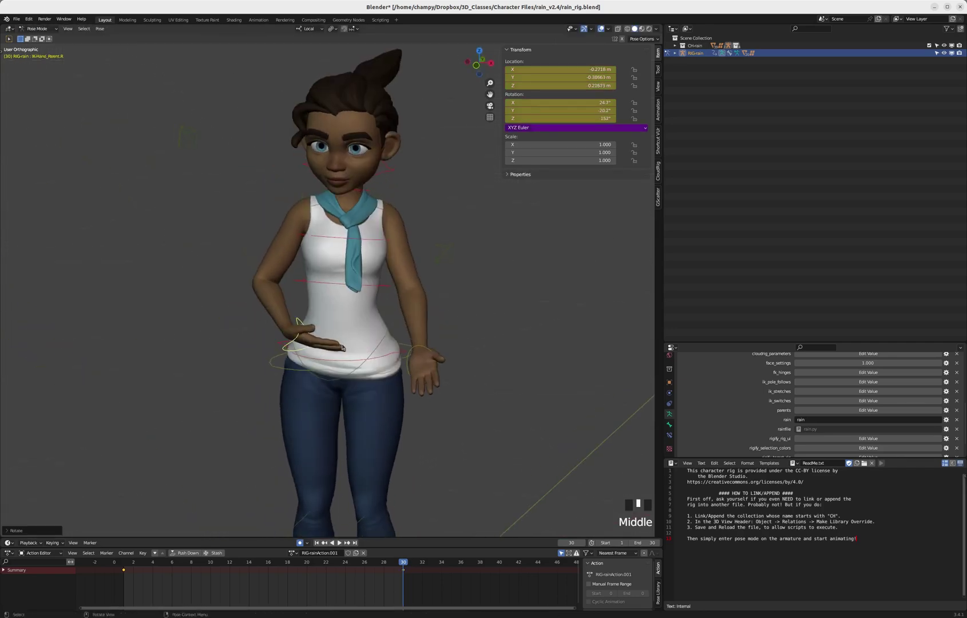
{"action": "left_click", "coordinate": [124, 562]}
{"action": "key", "text": "KP_1"}
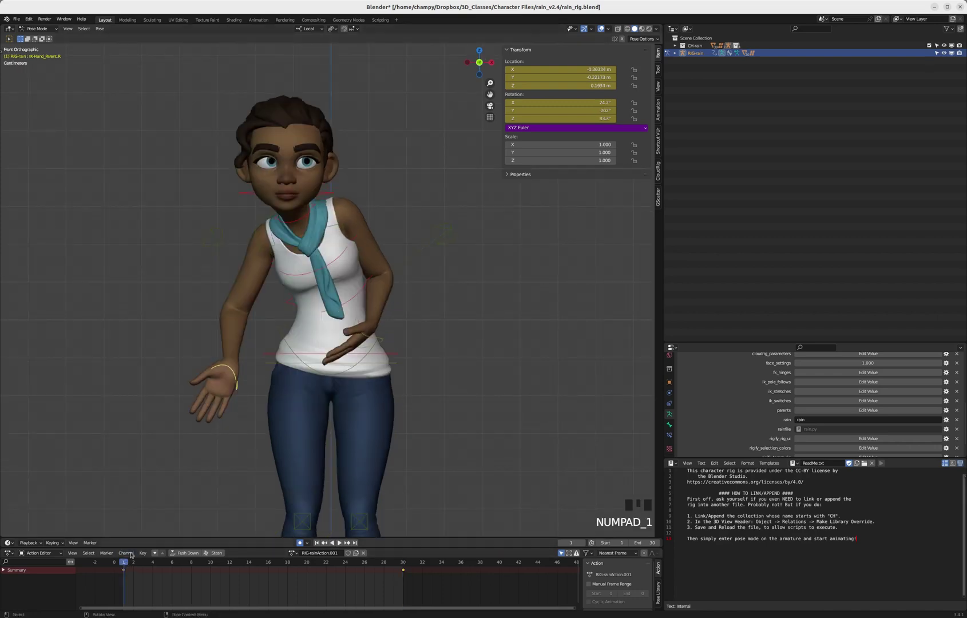
{"action": "left_click_drag", "start_coordinate": [130, 564], "coordinate": [403, 560]}
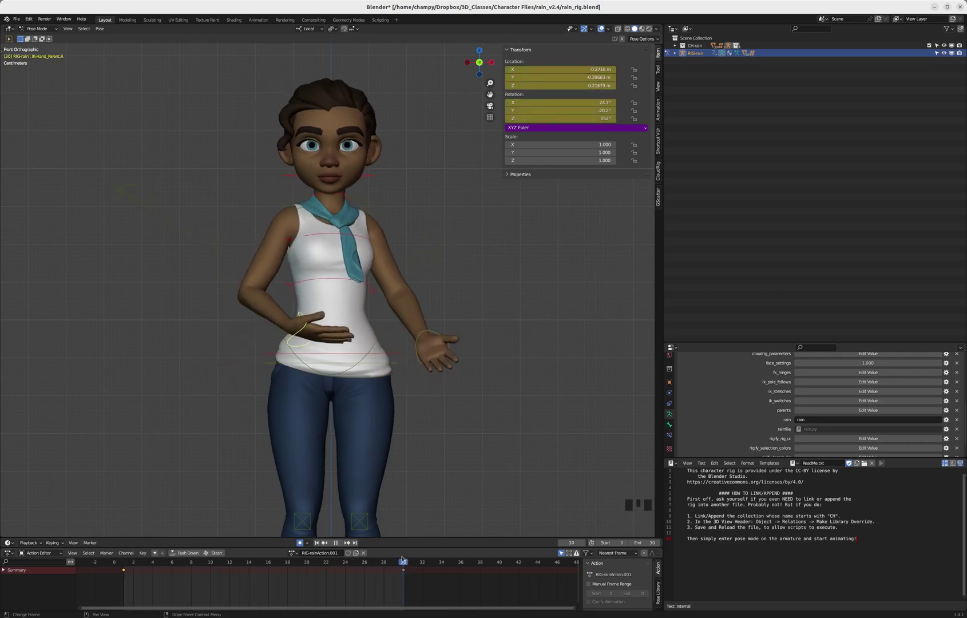
- Reposition and rotate the left hand from Top view, raise it in front view, and review near frame 29
{"action": "left_click", "coordinate": [414, 363]}
{"action": "middle_click_drag", "start_coordinate": [414, 363], "coordinate": [378, 414]}
{"action": "key", "text": "KP_7"}
{"action": "key", "text": "g"}
{"action": "left_click", "coordinate": [460, 396]}
{"action": "key", "text": "r"}
{"action": "left_click", "coordinate": [486, 346]}
{"action": "key", "text": "g"}
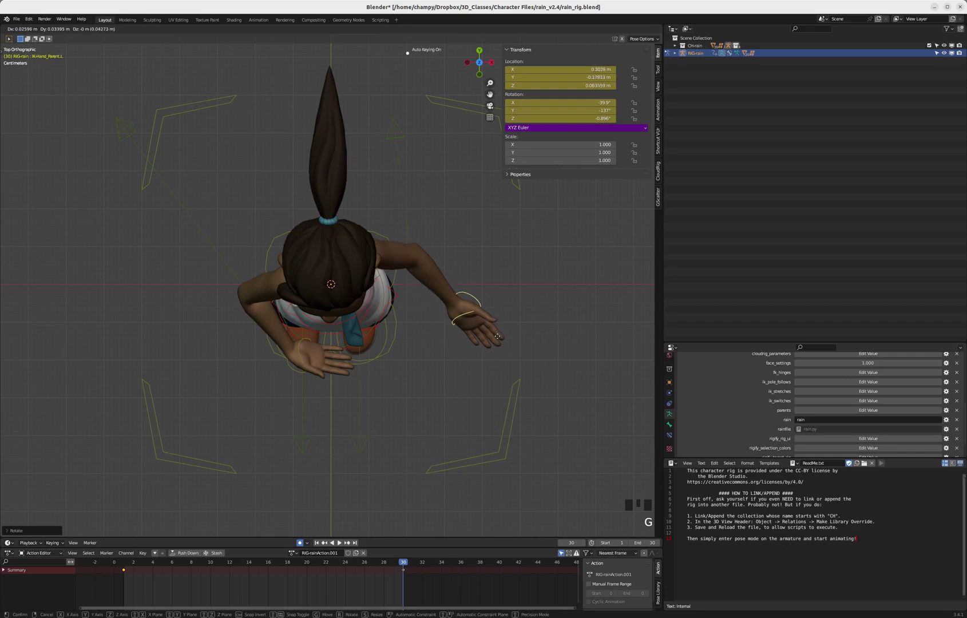
{"action": "left_click", "coordinate": [497, 337]}
{"action": "key", "text": "KP_1"}
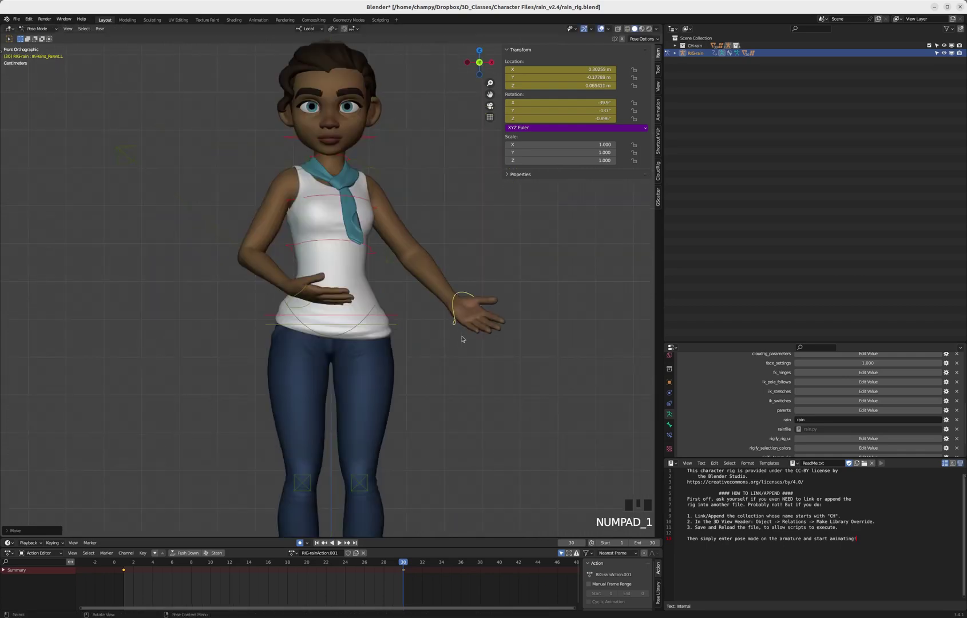
{"action": "key", "text": "g"}
{"action": "left_click", "coordinate": [459, 331]}
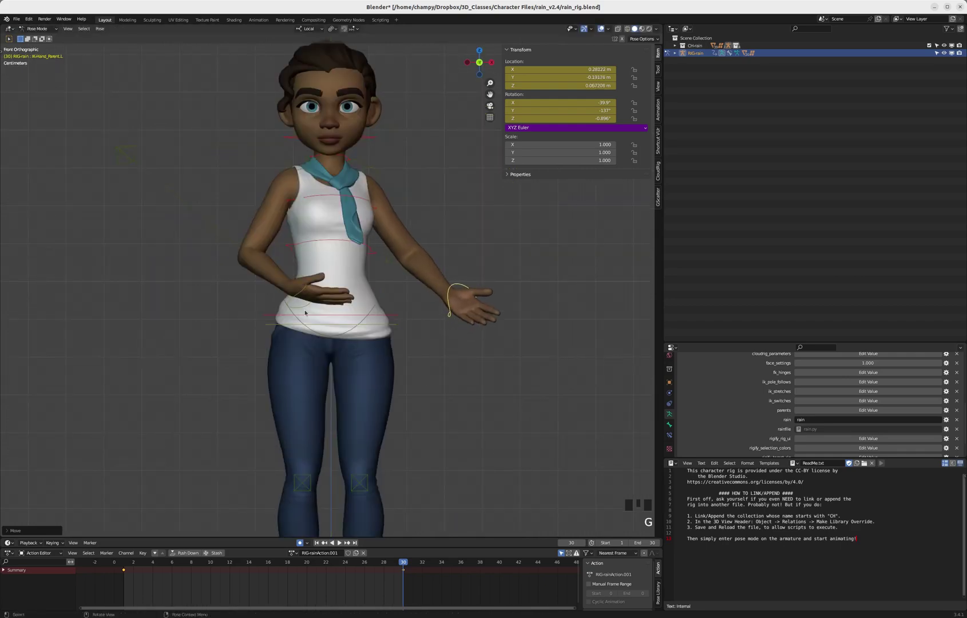
{"action": "left_click_drag", "start_coordinate": [402, 566], "coordinate": [210, 566]}
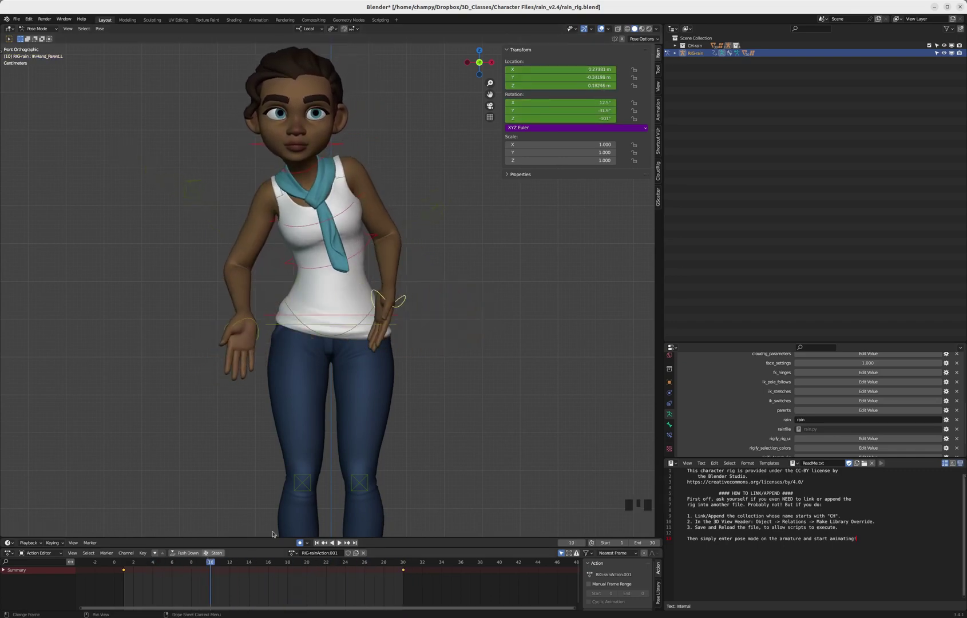
- Calculate motion paths for both IK-Hand_Parent bones and scrub the timeline to preview the dotted arcs
{"action": "left_click", "coordinate": [258, 337]}
{"action": "left_click", "coordinate": [398, 300], "text": "shift"}
{"action": "left_click", "coordinate": [401, 300], "text": "shift"}
{"action": "left_click", "coordinate": [101, 29]}
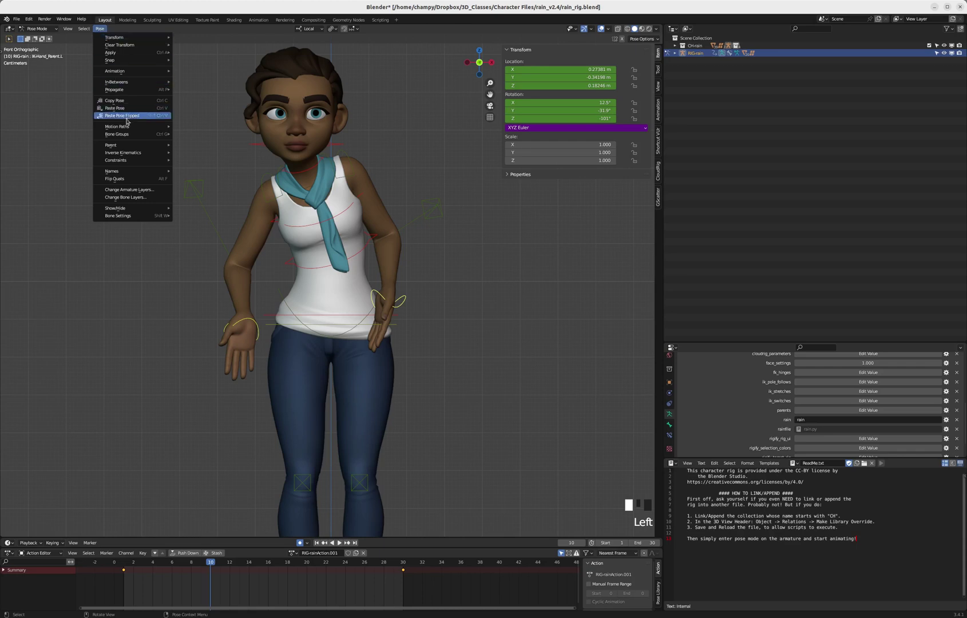
{"action": "mouse_move", "coordinate": [121, 130]}
{"action": "left_click", "coordinate": [204, 127]}
{"action": "left_click", "coordinate": [209, 169]}
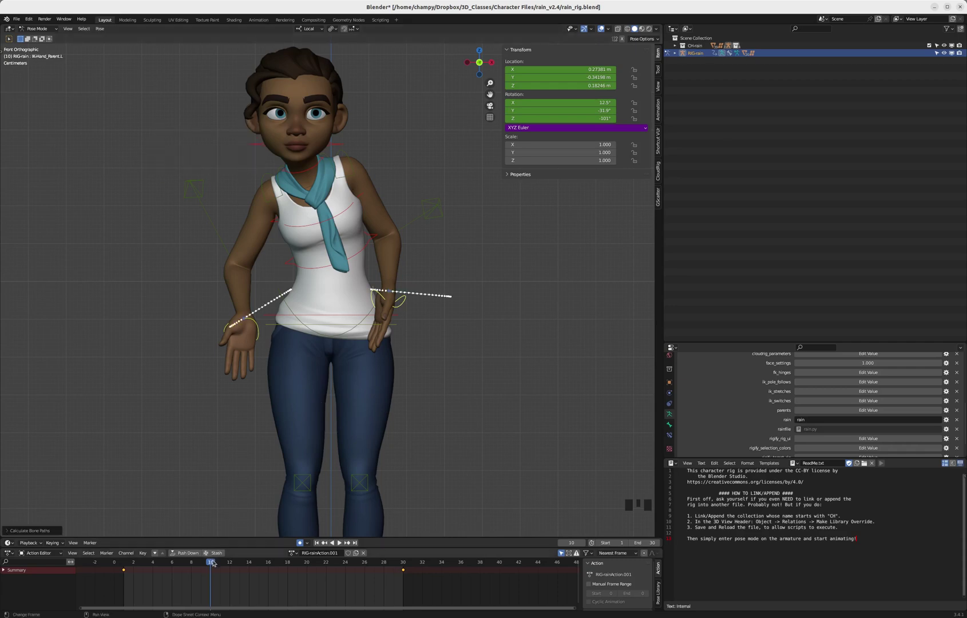
{"action": "left_click_drag", "start_coordinate": [210, 561], "coordinate": [123, 566]}
{"action": "middle_click_drag", "start_coordinate": [330, 421], "coordinate": [351, 421]}
{"action": "key", "text": "KP_1"}
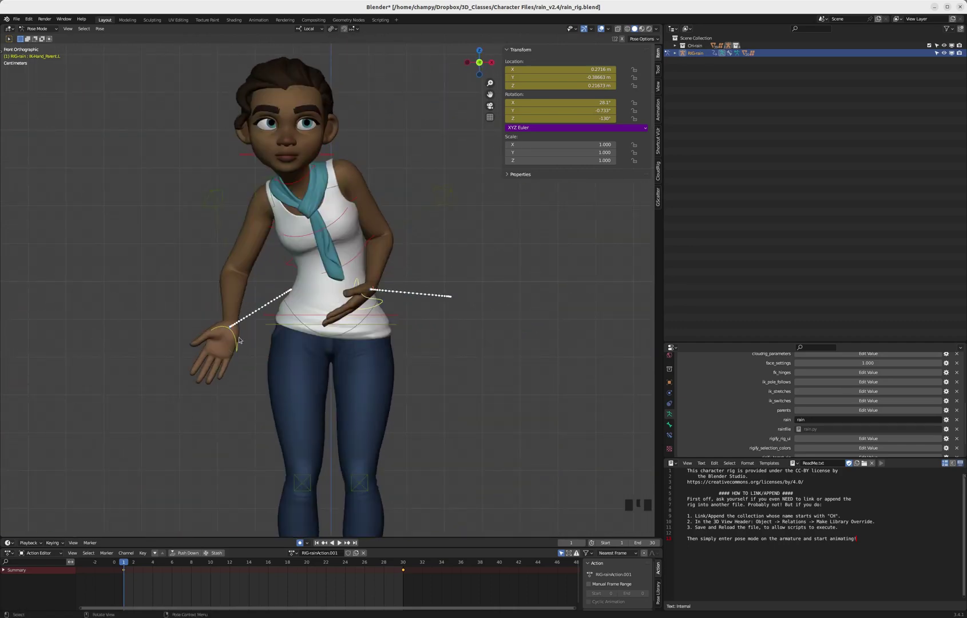
- Split the 3D view, make the lower area a Graph Editor, and expand IK-Hand_Parent.R's location and rotation channels
{"action": "left_click", "coordinate": [236, 346]}
{"action": "left_click_drag", "start_coordinate": [3, 534], "coordinate": [51, 322]}
{"action": "left_click", "coordinate": [10, 328]}
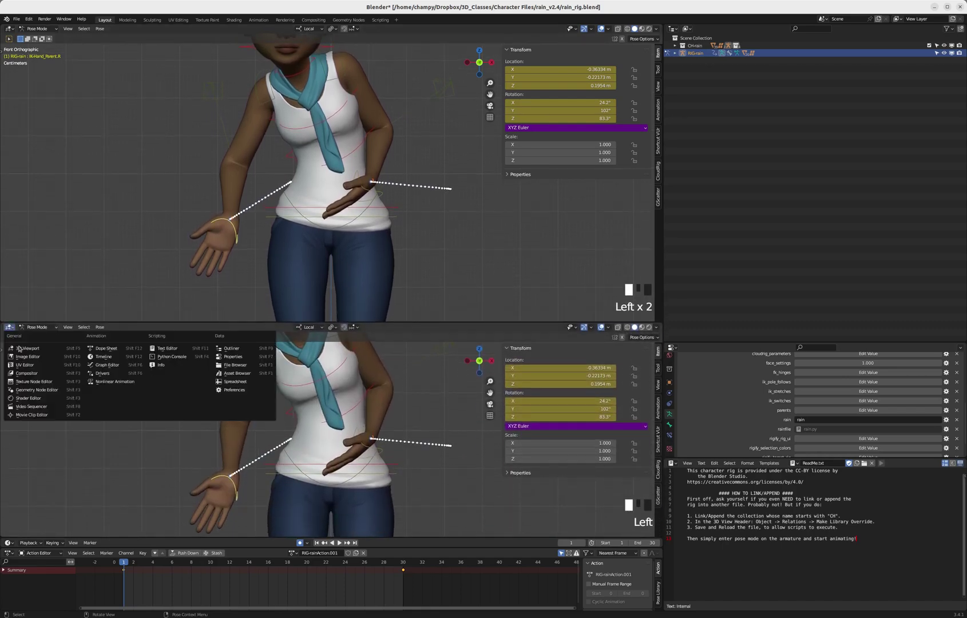
{"action": "left_click", "coordinate": [109, 365]}
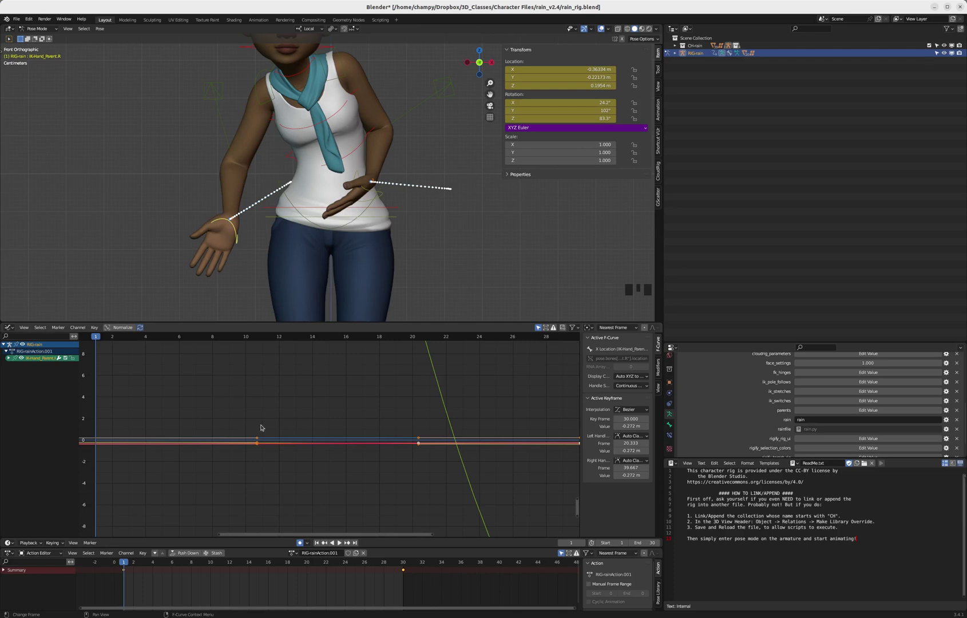
{"action": "left_click", "coordinate": [538, 327]}
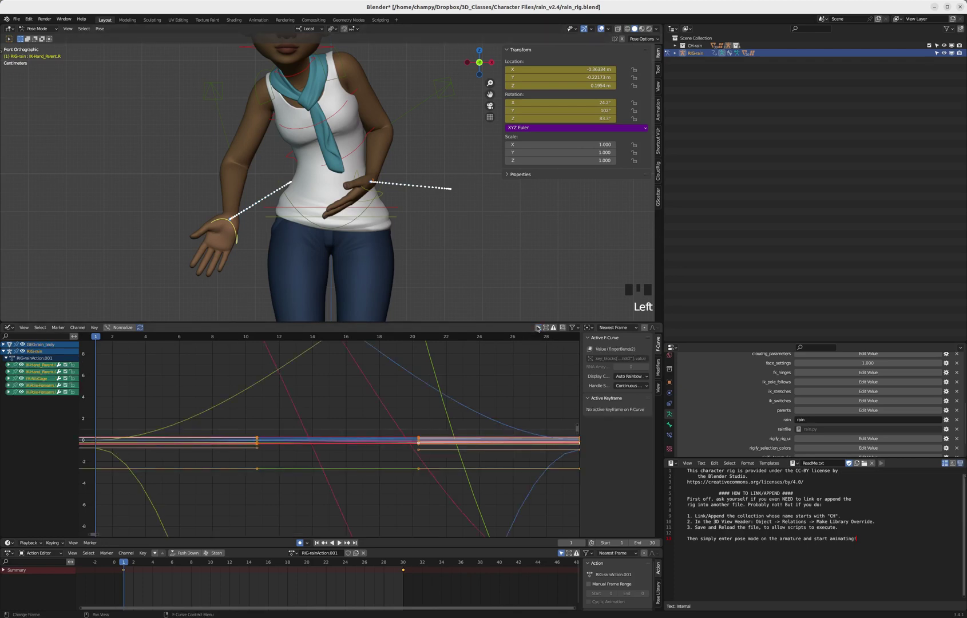
{"action": "left_click", "coordinate": [538, 328]}
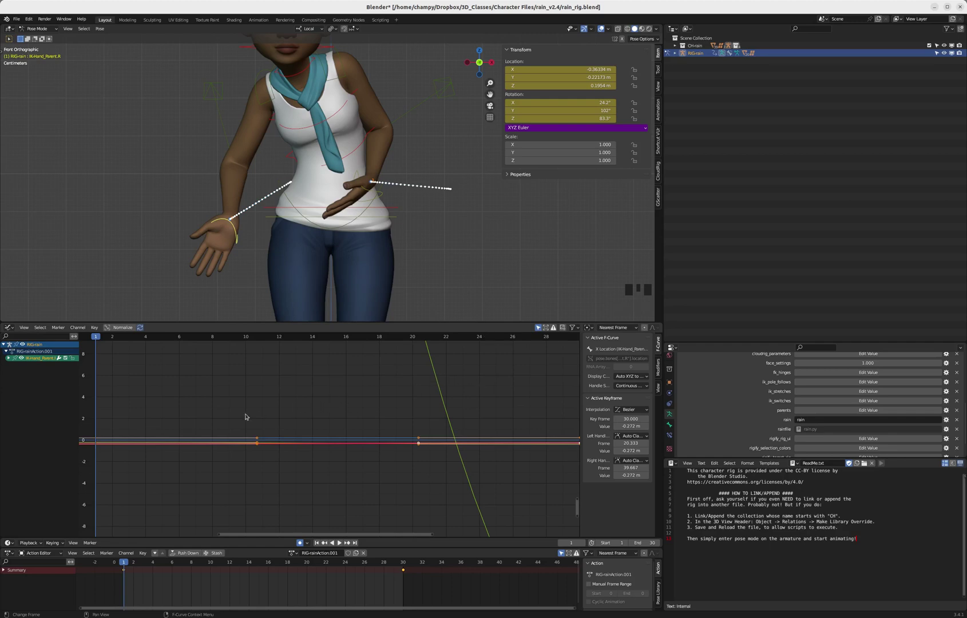
{"action": "left_click", "coordinate": [8, 359]}
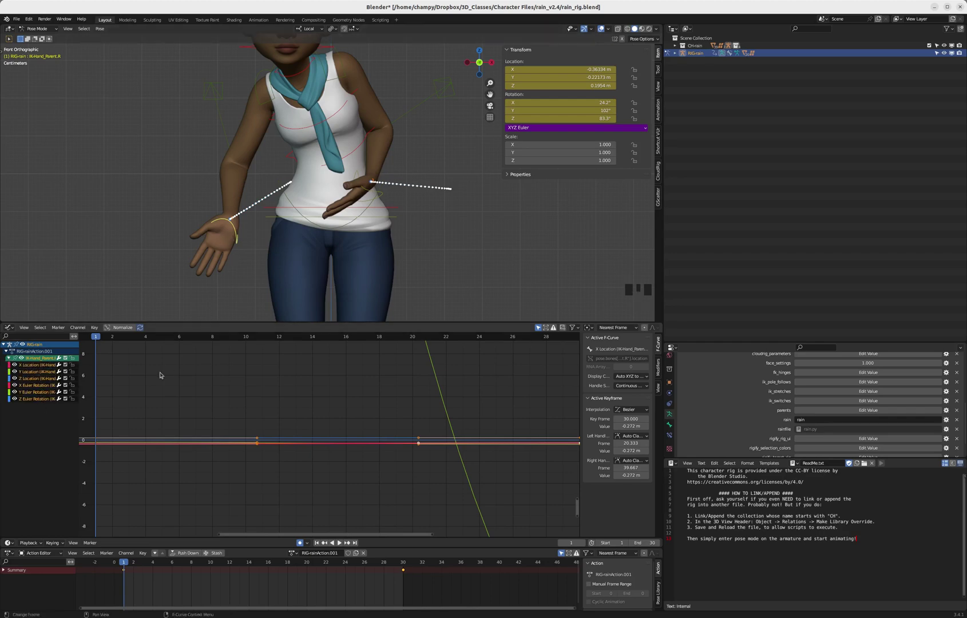
{"action": "left_click", "coordinate": [120, 328]}
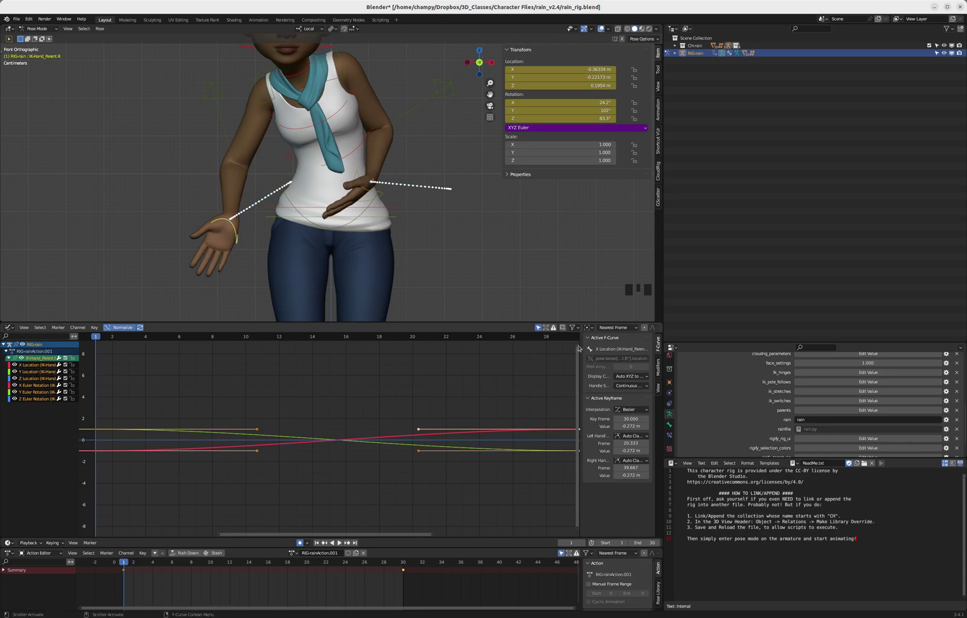
{"action": "left_click_drag", "start_coordinate": [577, 350], "coordinate": [577, 466]}
{"action": "left_click", "coordinate": [578, 529]}
{"action": "left_click_drag", "start_coordinate": [577, 530], "coordinate": [579, 399]}
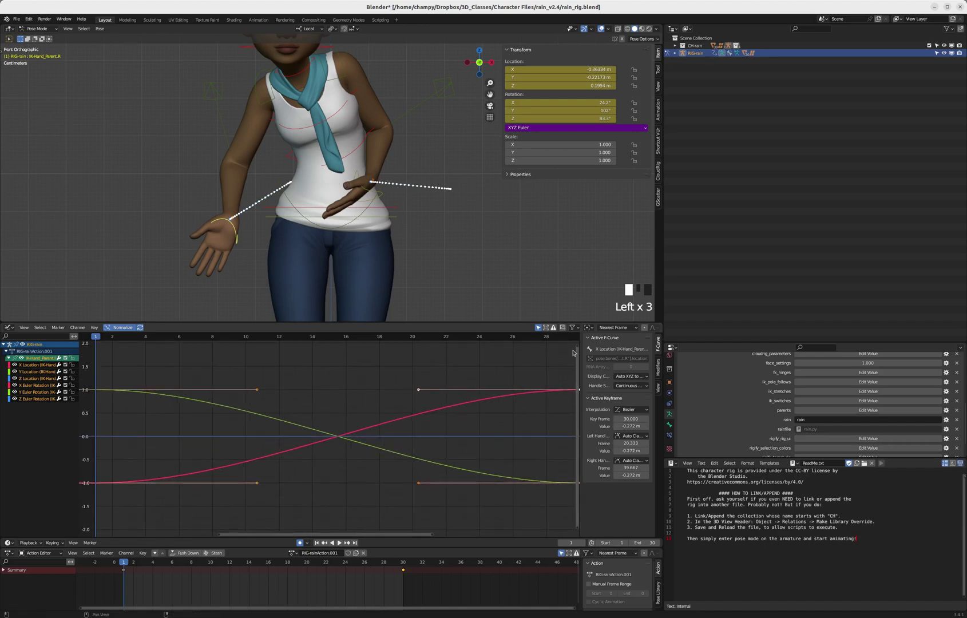
{"action": "left_click", "coordinate": [36, 368]}
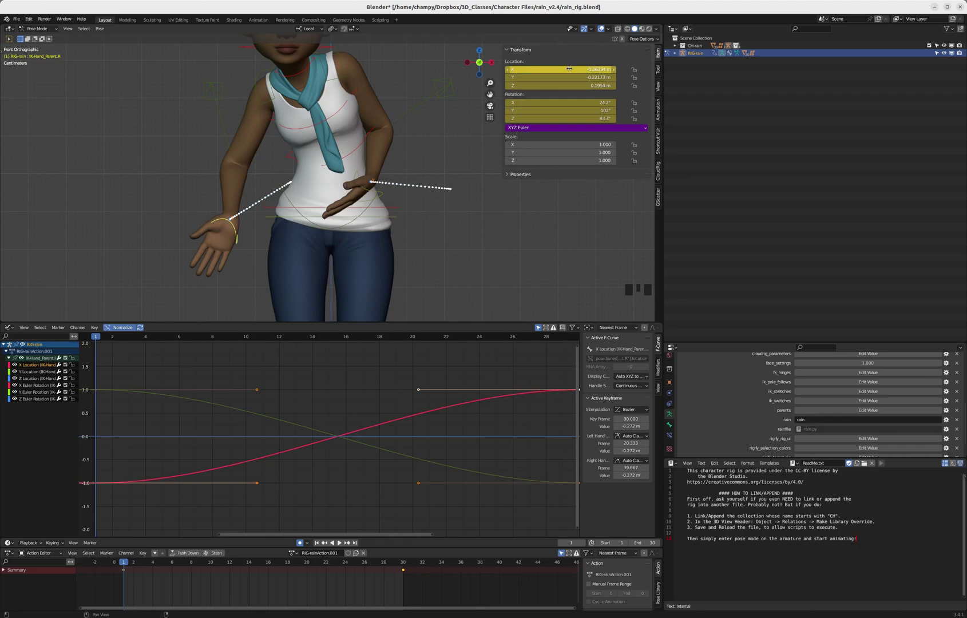
{"action": "left_click_drag", "start_coordinate": [526, 71], "coordinate": [582, 57]}
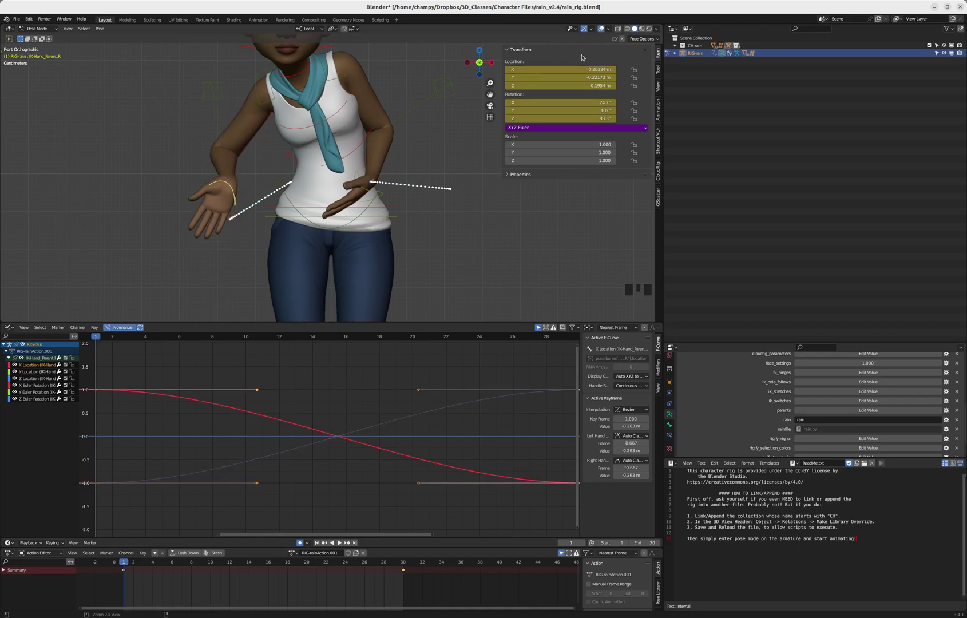
{"action": "key", "text": "ctrl+z"}
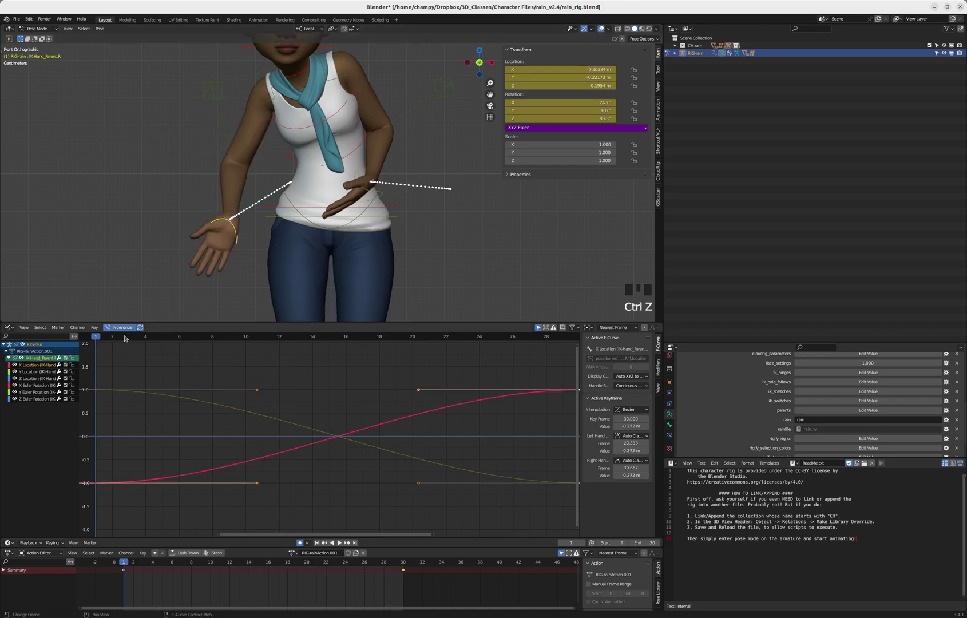
- Isolate the right hand's X Location curve and select its frame-1 keyframe, checking the pose at frame 14
{"action": "left_click_drag", "start_coordinate": [15, 372], "coordinate": [16, 402]}
{"action": "double_click", "coordinate": [28, 365]}
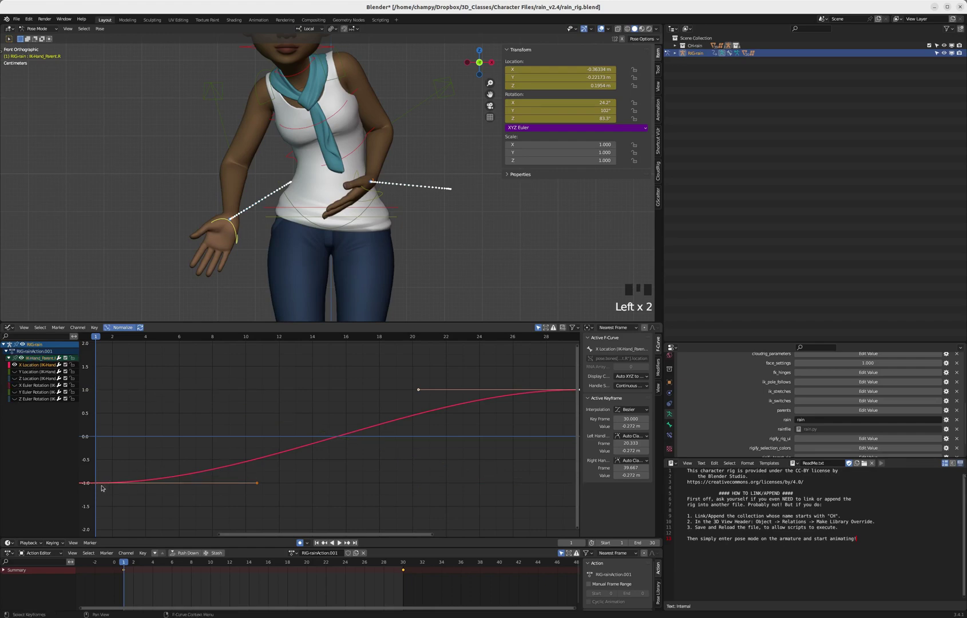
{"action": "scroll", "coordinate": [237, 470], "scroll_direction": "down", "scroll_amount": 3}
{"action": "scroll", "coordinate": [121, 482], "scroll_direction": "up", "scroll_amount": 3}
{"action": "left_click", "coordinate": [120, 481]}
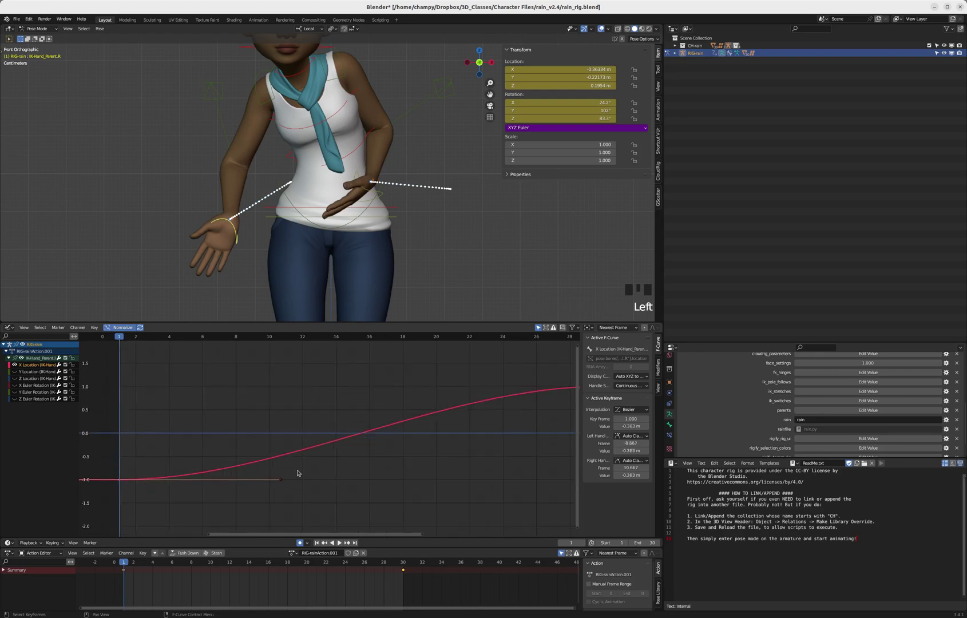
{"action": "left_click_drag", "start_coordinate": [232, 339], "coordinate": [350, 360]}
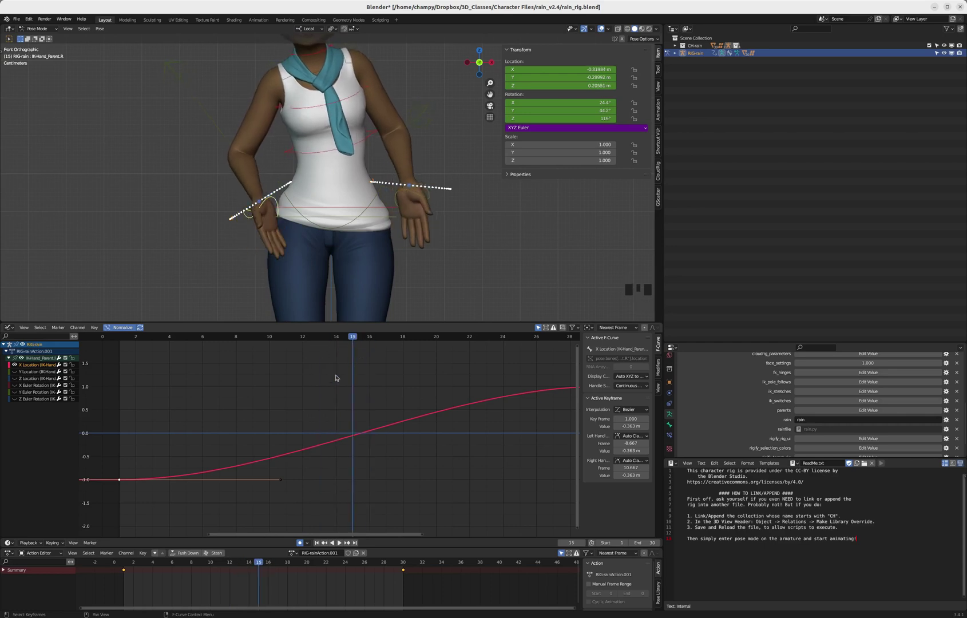
- Lower the frame-1 key's right handle so the curve dips, play it back, and add the left hand to the selection
{"action": "left_click", "coordinate": [280, 483]}
{"action": "scroll", "coordinate": [303, 410], "scroll_direction": "down", "scroll_amount": 3}
{"action": "key", "text": "g"}
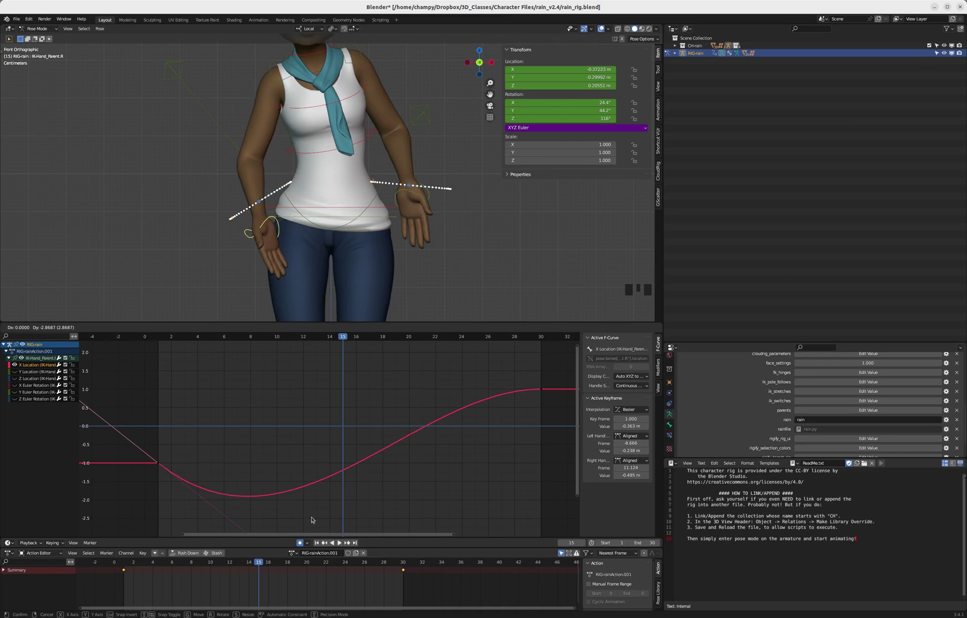
{"action": "left_click", "coordinate": [309, 507]}
{"action": "left_click", "coordinate": [159, 338]}
{"action": "key", "text": "space"}
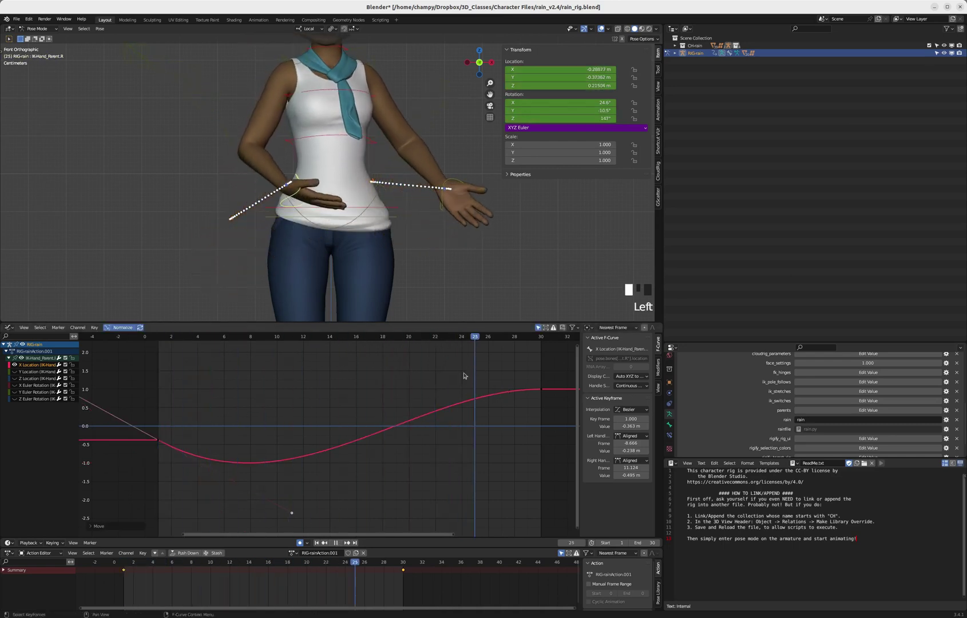
{"action": "left_click_drag", "start_coordinate": [260, 375], "coordinate": [162, 360]}
{"action": "key", "text": "space"}
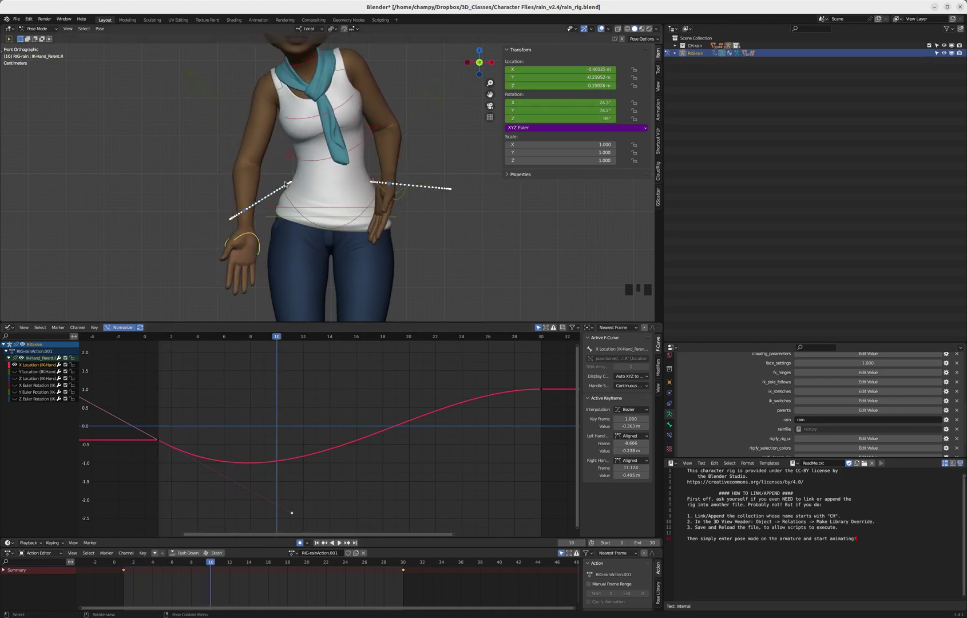
{"action": "left_click", "coordinate": [403, 197], "text": "shift"}
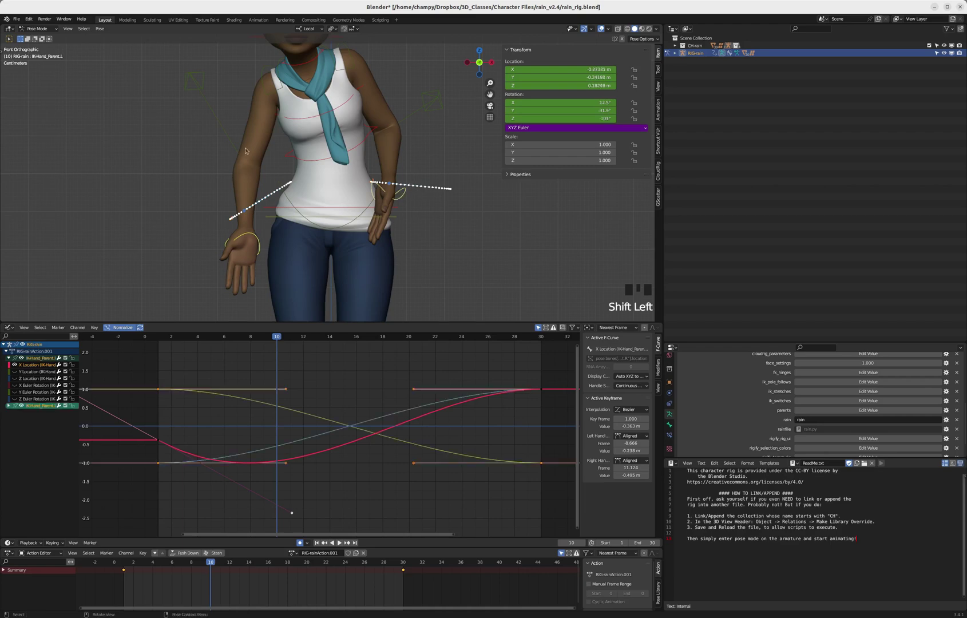
- Recalculate motion paths for both selected hand bones and scrub back to frame 2 to review the arc
{"action": "left_click", "coordinate": [102, 29]}
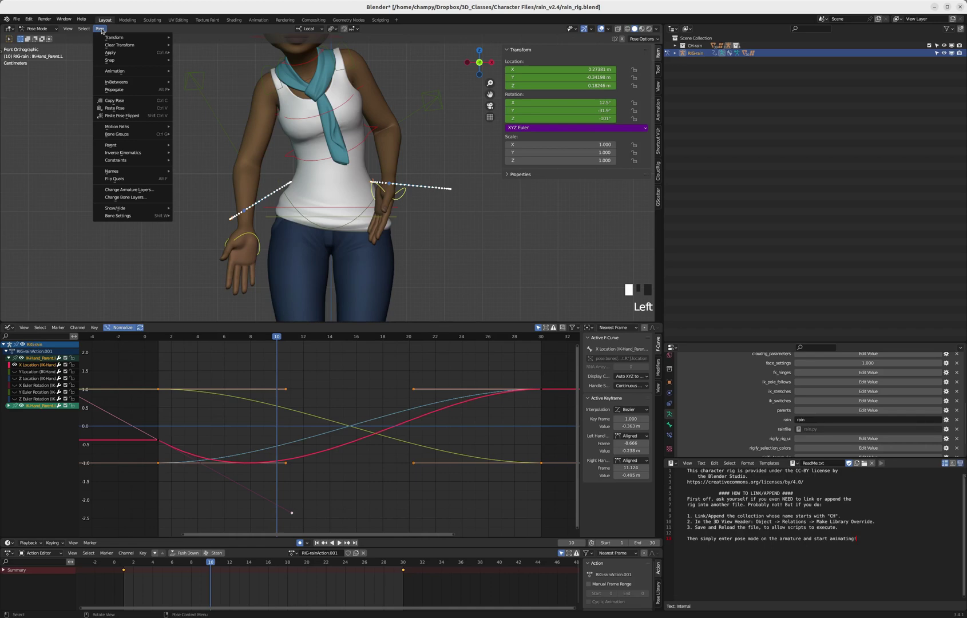
{"action": "mouse_move", "coordinate": [138, 126]}
{"action": "left_click", "coordinate": [194, 128]}
{"action": "left_click", "coordinate": [210, 167]}
{"action": "left_click_drag", "start_coordinate": [281, 339], "coordinate": [163, 331]}
- Select only the left hand control, undo a stray X shift, and isolate its X Location curve at frame 14
{"action": "left_click", "coordinate": [379, 195]}
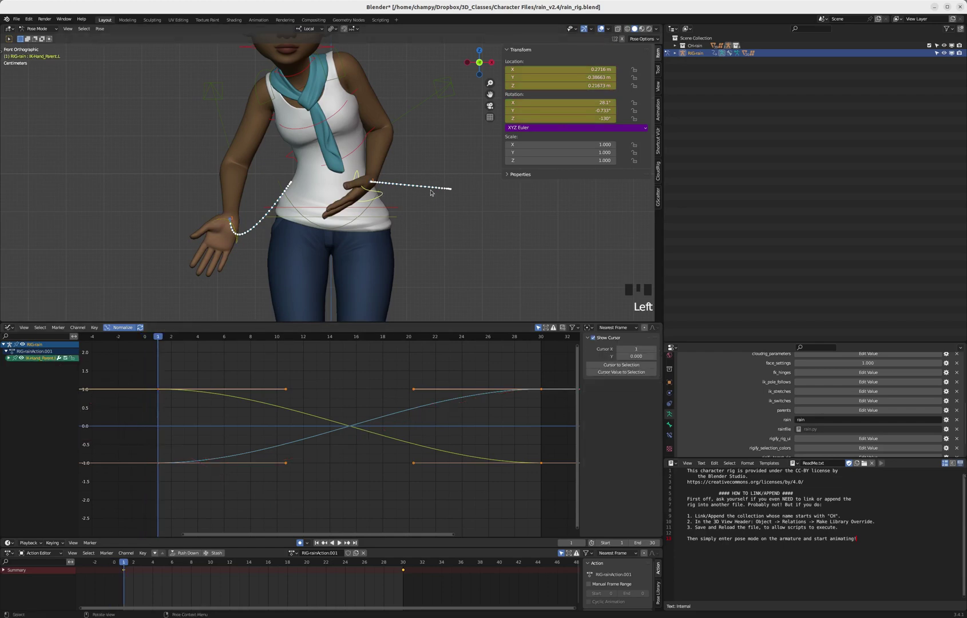
{"action": "left_click_drag", "start_coordinate": [572, 70], "coordinate": [601, 69]}
{"action": "key", "text": "ctrl+z"}
{"action": "left_click", "coordinate": [7, 358]}
{"action": "left_click_drag", "start_coordinate": [15, 372], "coordinate": [16, 400]}
{"action": "left_click", "coordinate": [38, 365]}
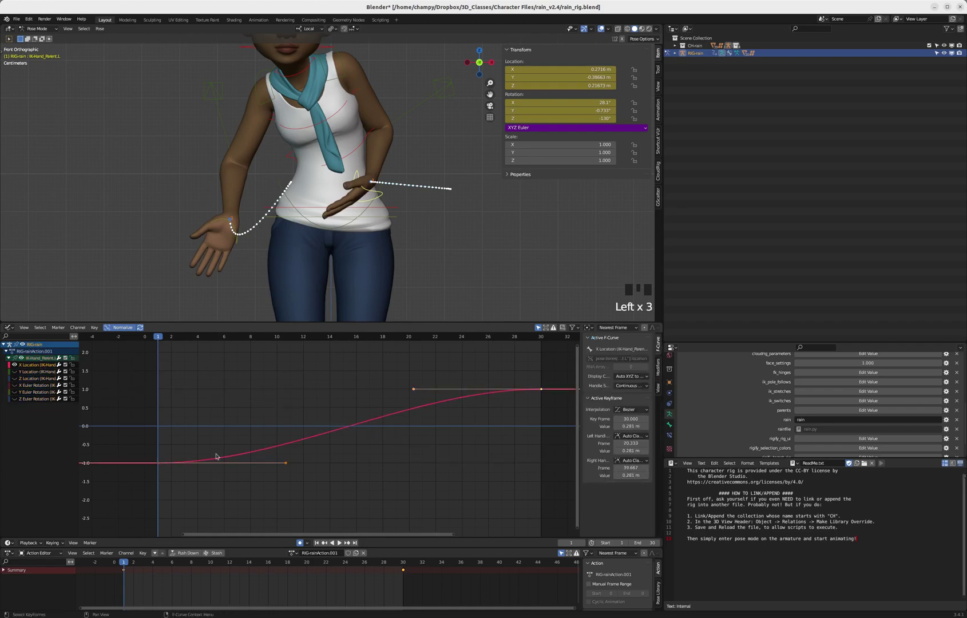
{"action": "left_click", "coordinate": [330, 336]}
- Move the frame-1 key's right handle so the curve rises steeply, then play from the first frame
{"action": "left_click", "coordinate": [286, 463]}
{"action": "key", "text": "g"}
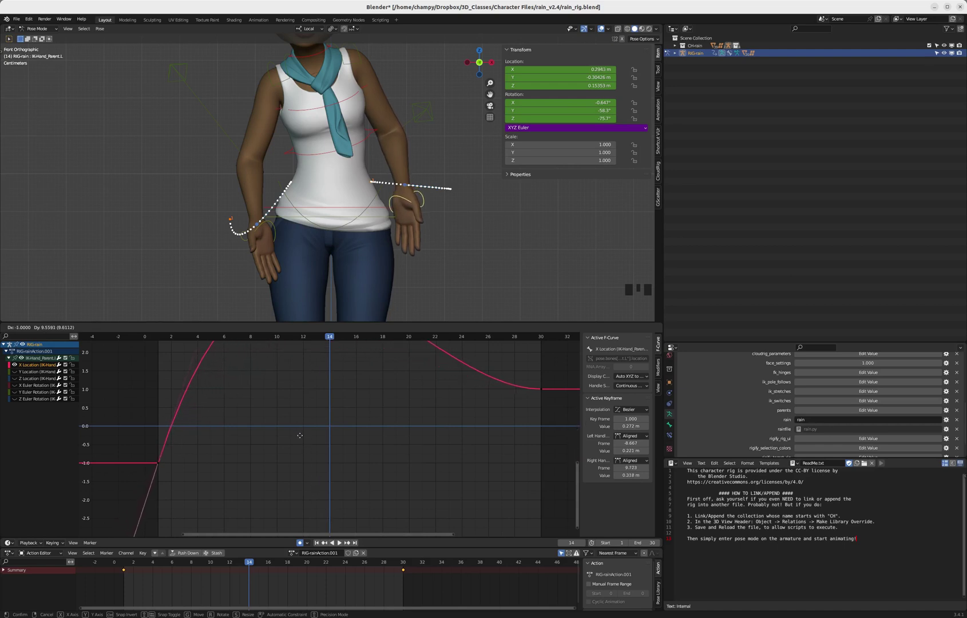
{"action": "left_click", "coordinate": [301, 472]}
{"action": "scroll", "coordinate": [341, 490], "scroll_direction": "down", "scroll_amount": 3}
{"action": "scroll", "coordinate": [287, 367], "scroll_direction": "up", "scroll_amount": 3}
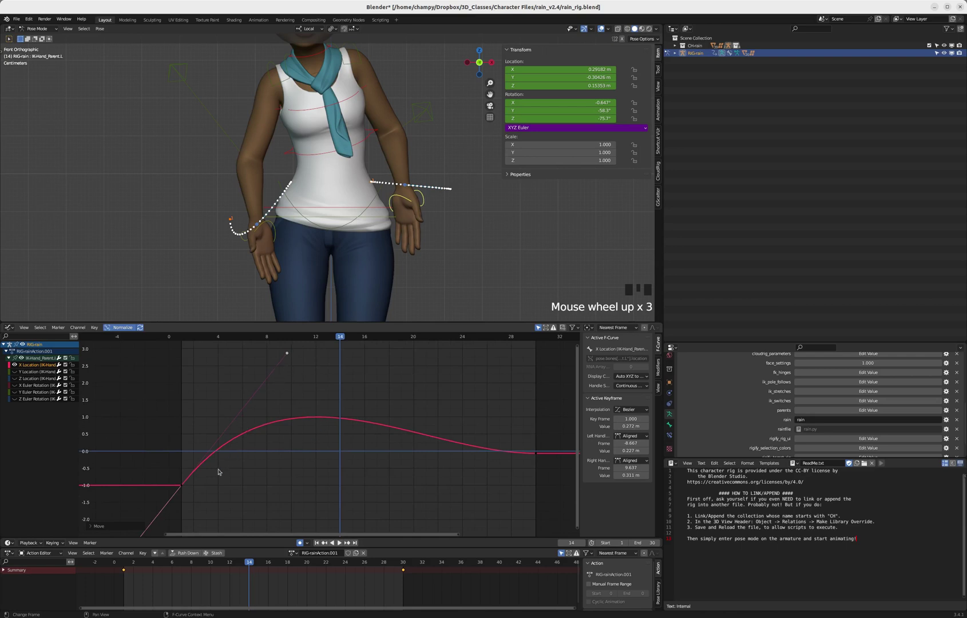
{"action": "key", "text": "g"}
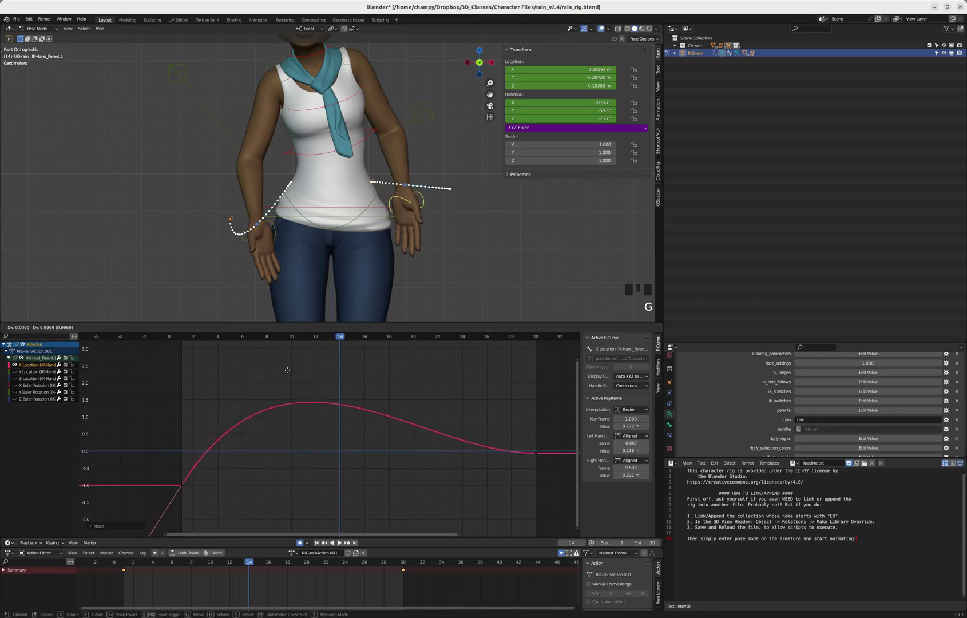
{"action": "right_click", "coordinate": [288, 368]}
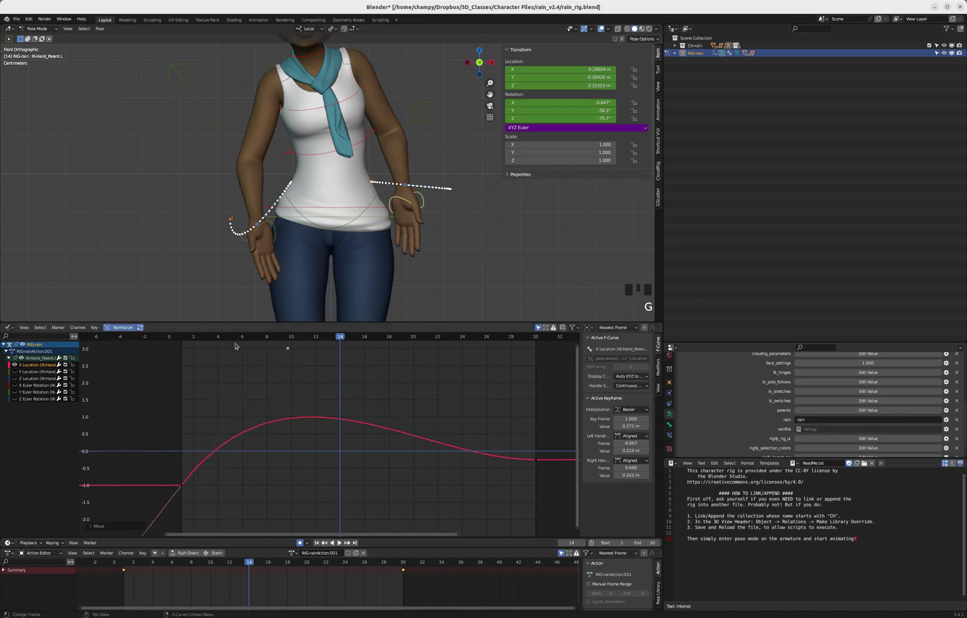
{"action": "left_click", "coordinate": [185, 338]}
{"action": "key", "text": "space"}
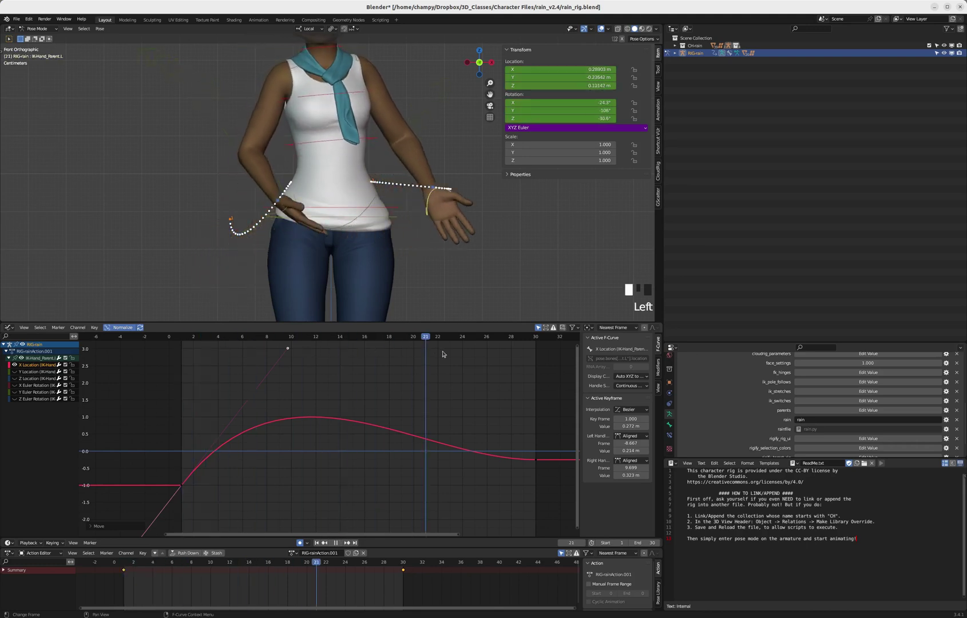
- Stop playback, add the right hand to the selection, and recalculate both hands' motion paths
{"action": "key", "text": "space"}
{"action": "left_click", "coordinate": [256, 250], "text": "shift"}
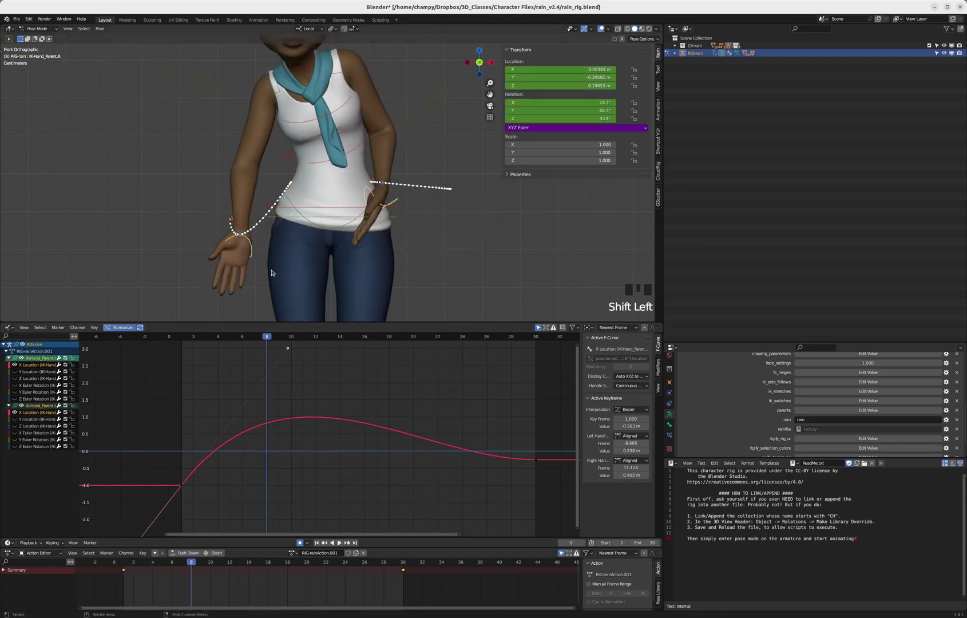
{"action": "left_click", "coordinate": [100, 29]}
{"action": "mouse_move", "coordinate": [126, 130]}
{"action": "left_click", "coordinate": [209, 127]}
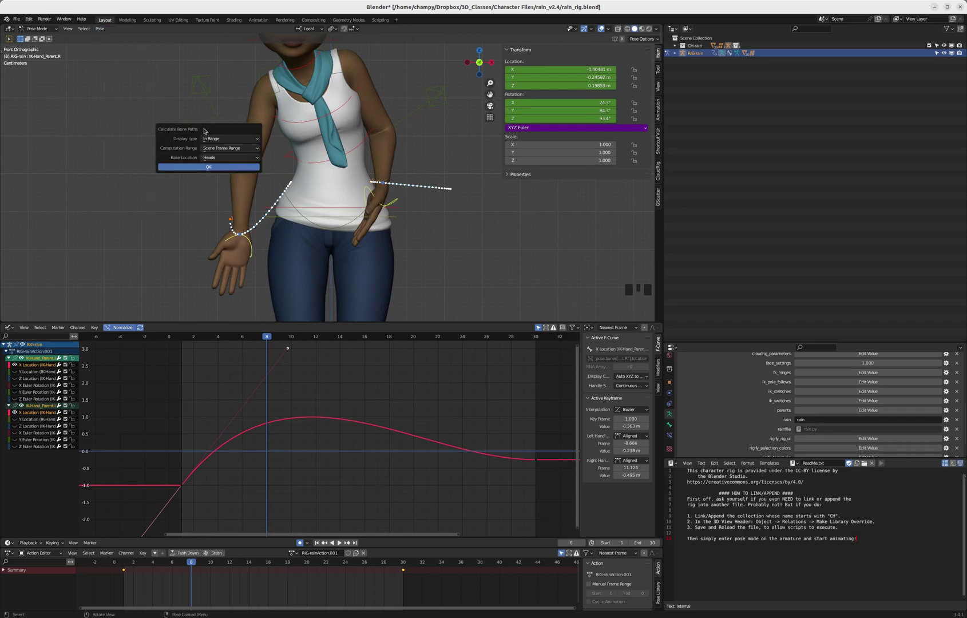
{"action": "left_click", "coordinate": [208, 167]}
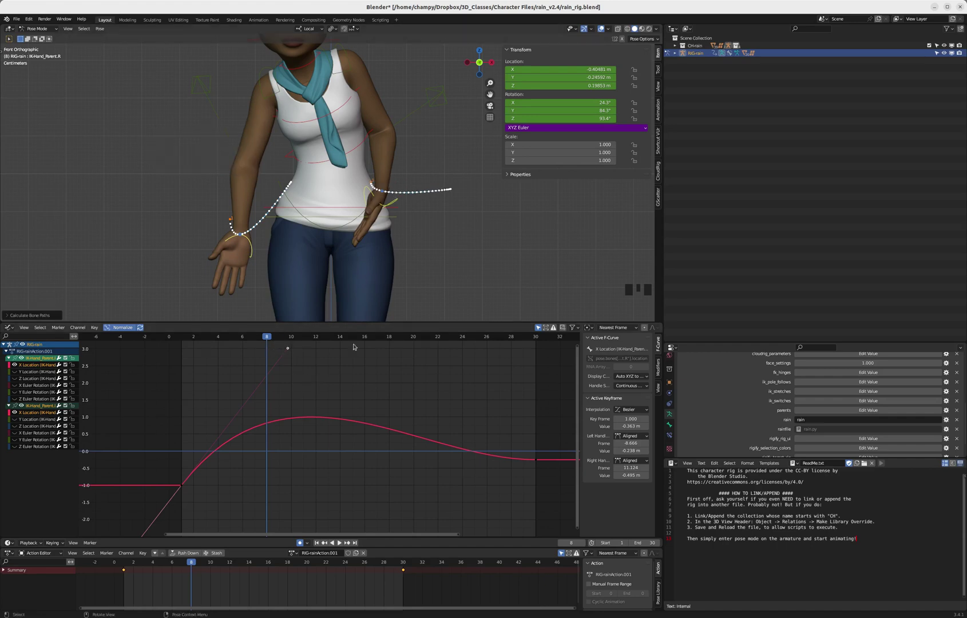
- Move the frame-1 key's right handle to about frame 10.87, value 0.39, then check frame 27
{"action": "scroll", "coordinate": [343, 466], "scroll_direction": "down", "scroll_amount": 5}
{"action": "left_click", "coordinate": [306, 392]}
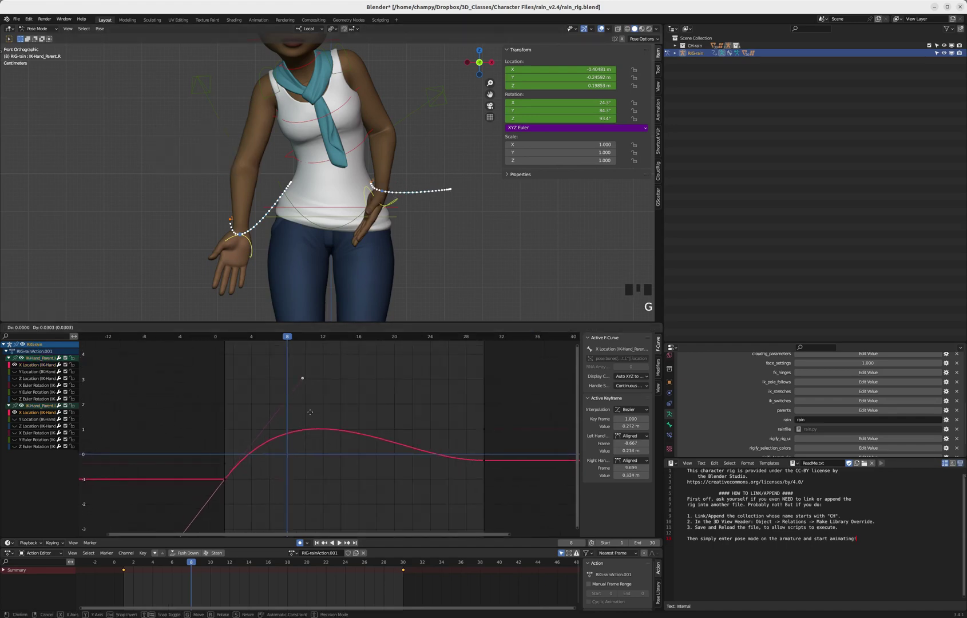
{"action": "key", "text": "g"}
{"action": "left_click", "coordinate": [316, 386]}
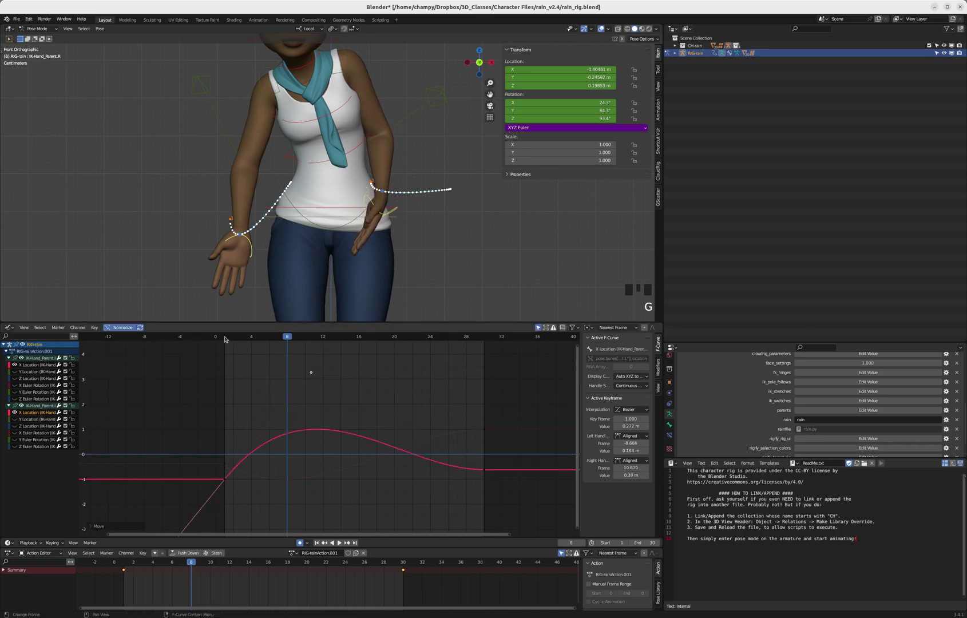
{"action": "left_click_drag", "start_coordinate": [225, 340], "coordinate": [456, 359]}
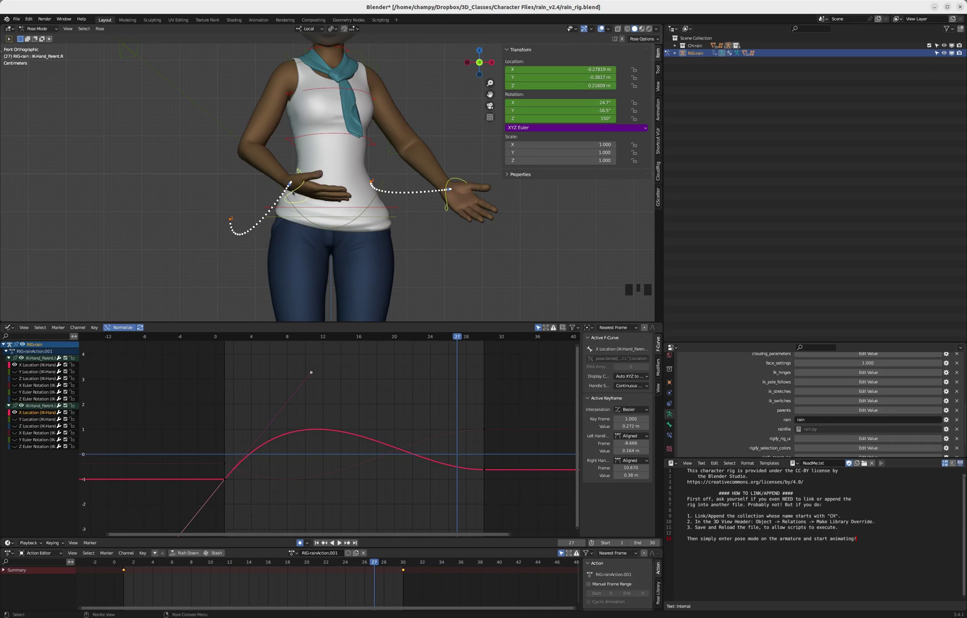
- Reselect both hand controls and recalculate their motion paths
{"action": "left_click", "coordinate": [321, 196]}
{"action": "left_click", "coordinate": [450, 193], "text": "shift"}
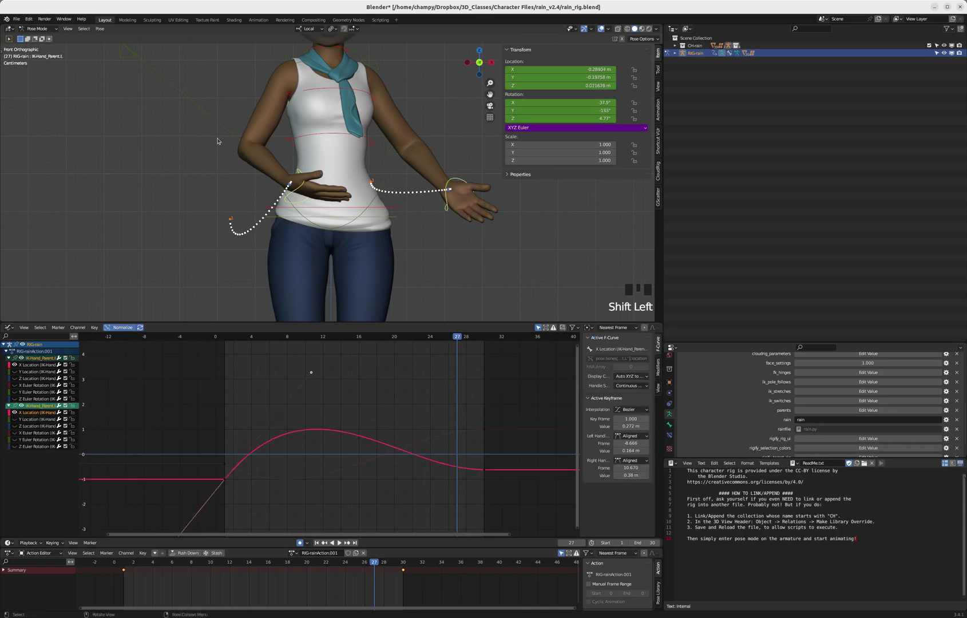
{"action": "left_click", "coordinate": [99, 28]}
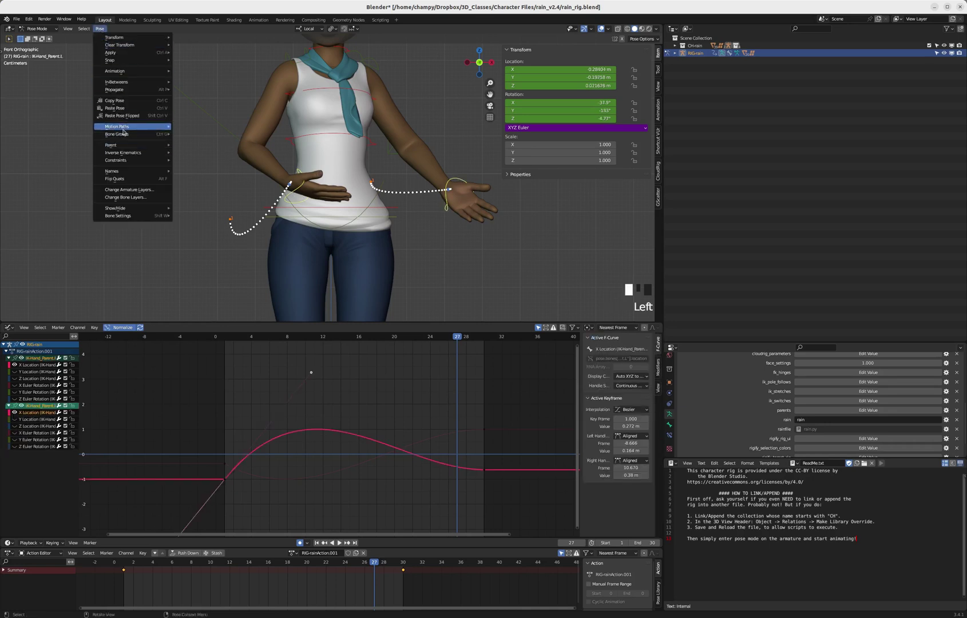
{"action": "mouse_move", "coordinate": [123, 132]}
{"action": "left_click", "coordinate": [204, 127]}
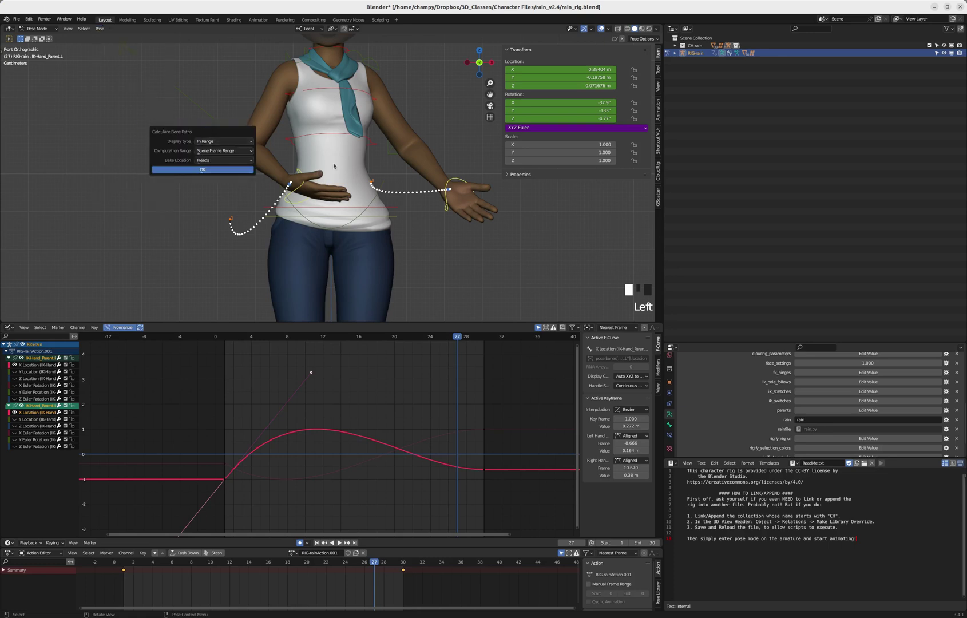
{"action": "left_click", "coordinate": [218, 171]}
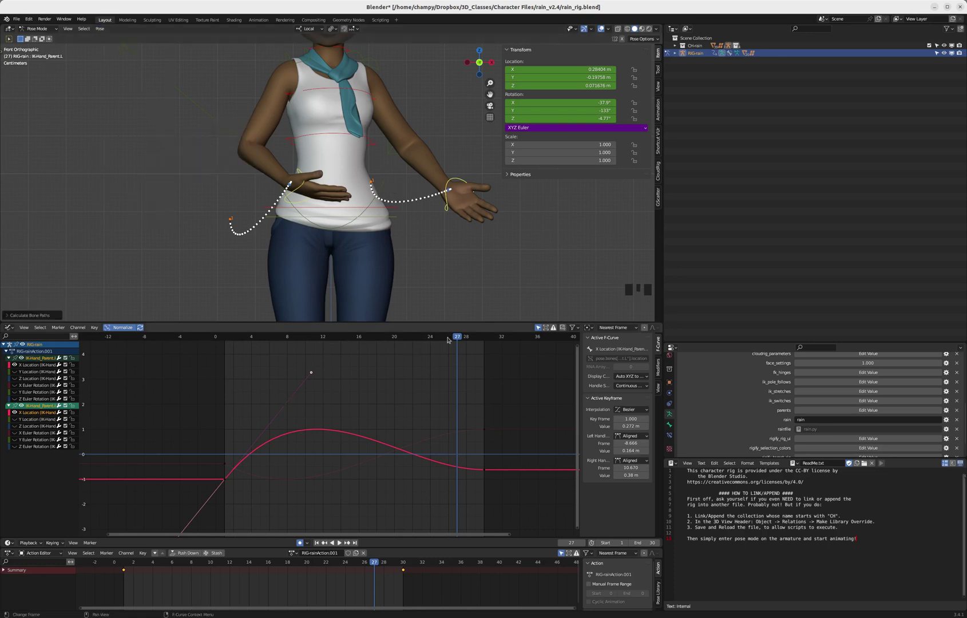
- Zoom out the viewport and play the gesture from frame 1, returning to frame 1 afterwards
{"action": "left_click_drag", "start_coordinate": [457, 338], "coordinate": [225, 337]}
{"action": "scroll", "coordinate": [312, 260], "scroll_direction": "down", "scroll_amount": 4}
{"action": "scroll", "coordinate": [319, 240], "scroll_direction": "down", "scroll_amount": 2}
{"action": "scroll", "coordinate": [319, 239], "scroll_direction": "up", "scroll_amount": 4}
{"action": "scroll", "coordinate": [319, 236], "scroll_direction": "down", "scroll_amount": 1}
{"action": "key", "text": "space"}
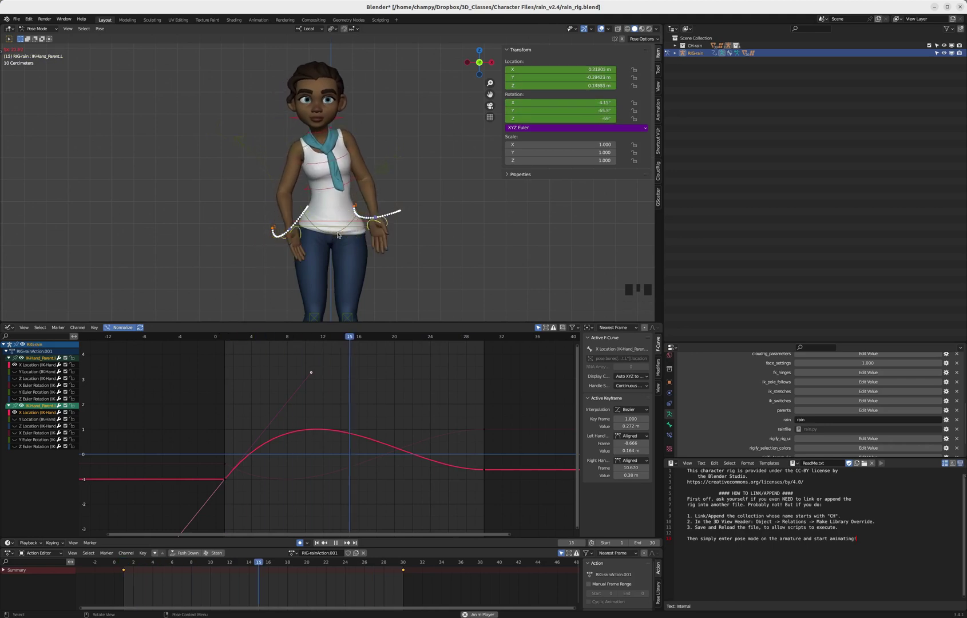
{"action": "key", "text": "space"}
{"action": "left_click", "coordinate": [227, 338]}
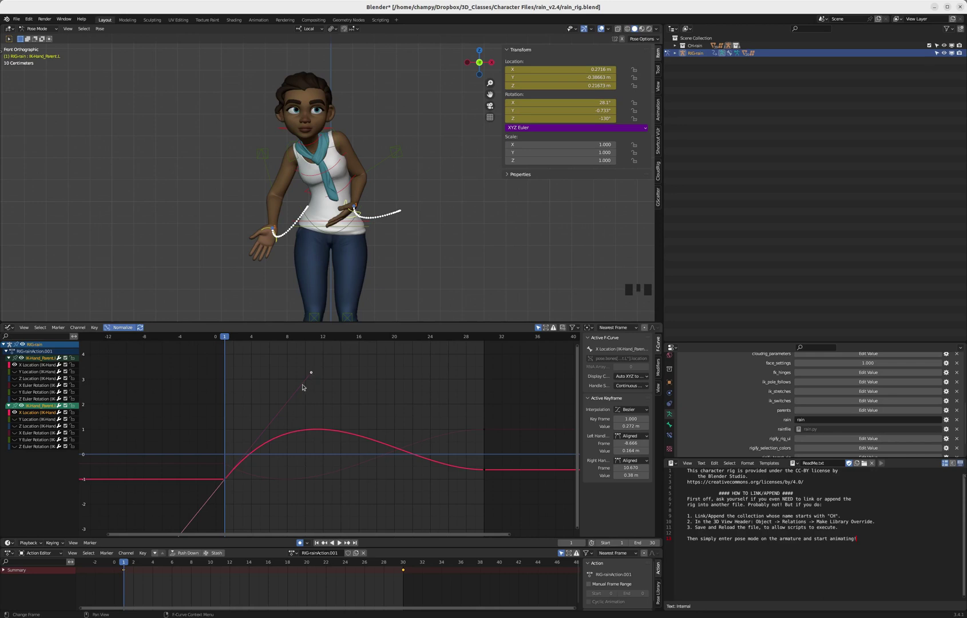
- Lower the frame-1 key's right handle to frame 2.264, value 0.396, undoing a test Y move of the hand
{"action": "left_click", "coordinate": [310, 375]}
{"action": "key", "text": "g"}
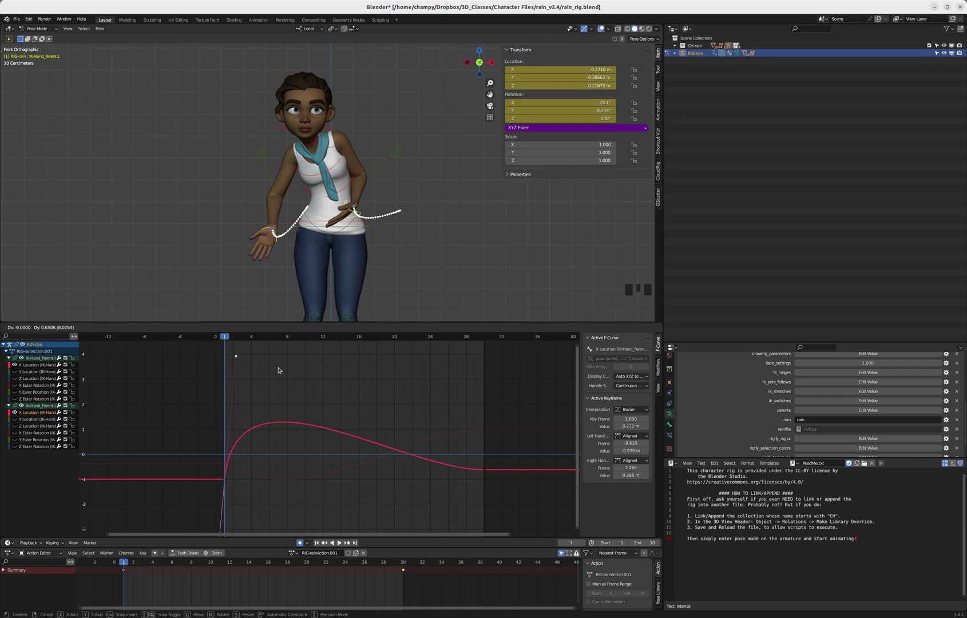
{"action": "left_click", "coordinate": [278, 371]}
{"action": "mouse_move", "coordinate": [560, 77]}
{"action": "left_mouse_down"}
{"action": "mouse_move", "coordinate": [584, 77]}
{"action": "mouse_move", "coordinate": [571, 77]}
{"action": "left_mouse_up"}
{"action": "key", "text": "ctrl+z"}
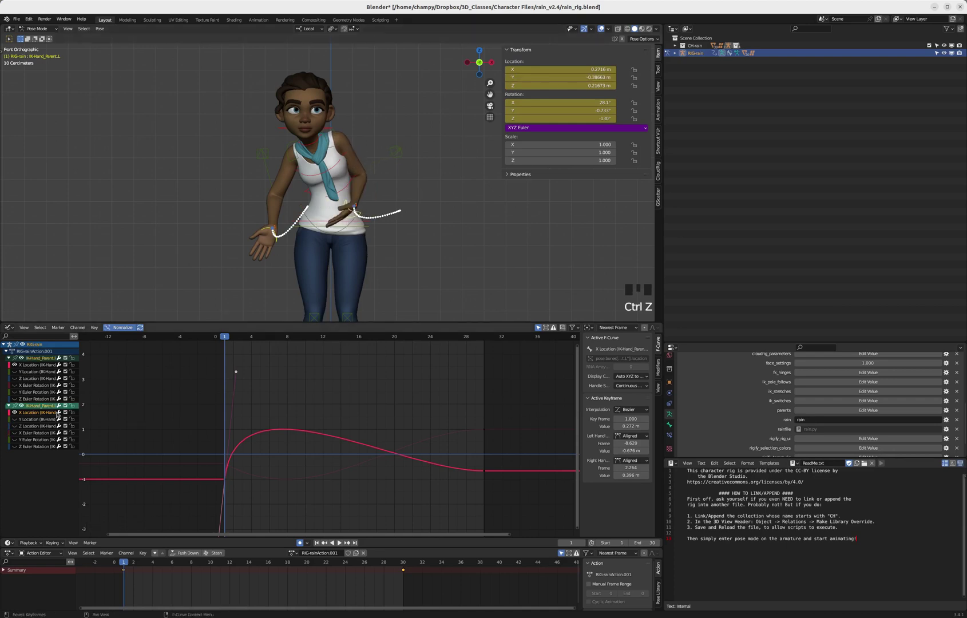
- Isolate the left hand's Y Location curve and stretch its frame-1 handle to frame 26.677, previewing up to frame 29
{"action": "left_click", "coordinate": [346, 202]}
{"action": "left_click", "coordinate": [16, 374]}
{"action": "left_click", "coordinate": [14, 364]}
{"action": "left_click", "coordinate": [24, 373]}
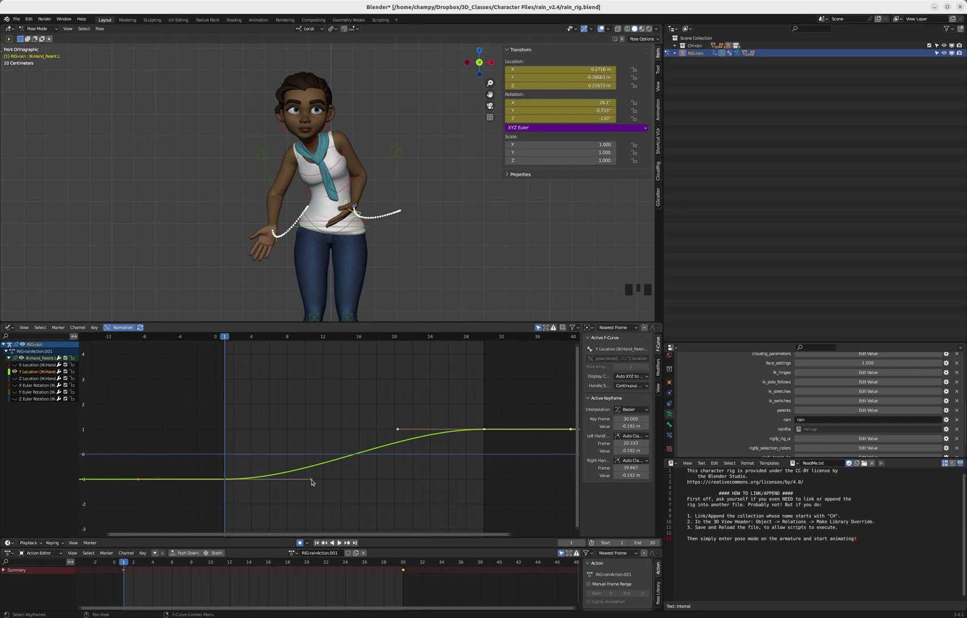
{"action": "left_click", "coordinate": [312, 480]}
{"action": "key", "text": "g"}
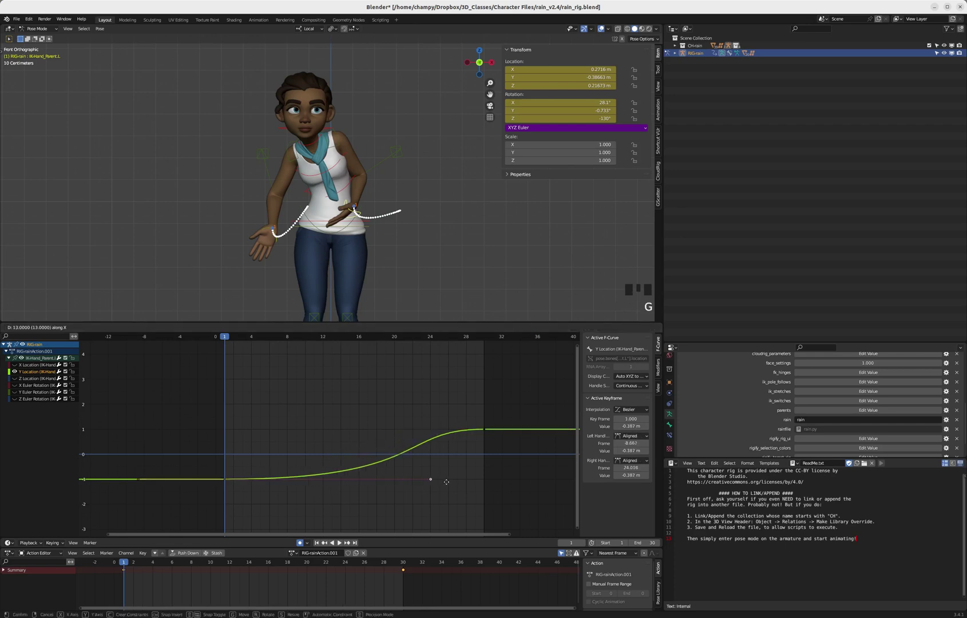
{"action": "left_click", "coordinate": [455, 480]}
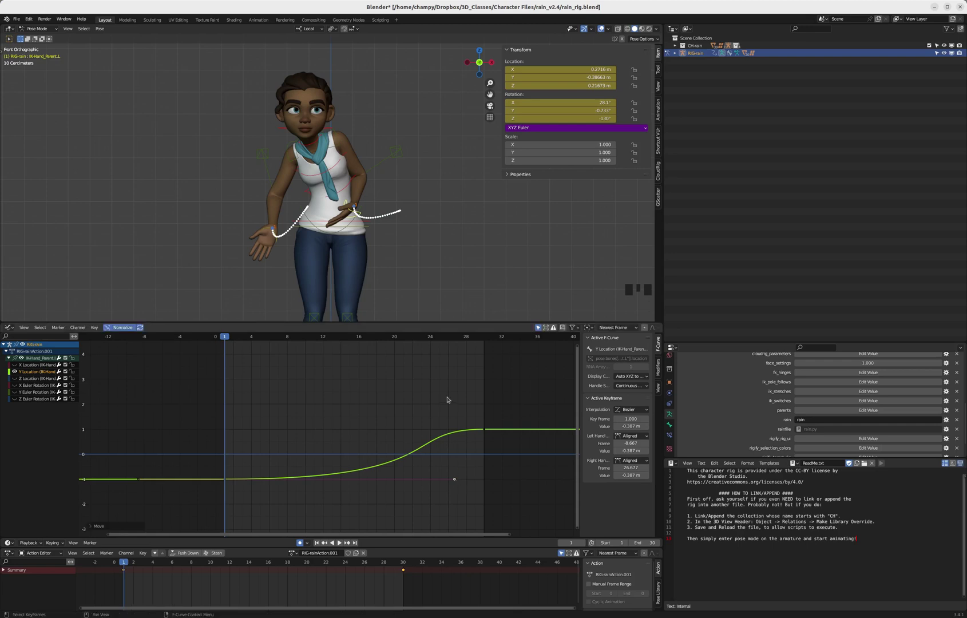
{"action": "left_click_drag", "start_coordinate": [224, 338], "coordinate": [395, 381]}
- Shorten the left hand's frame-1 outgoing handle to tighten the ease-out
{"action": "left_click", "coordinate": [483, 430]}
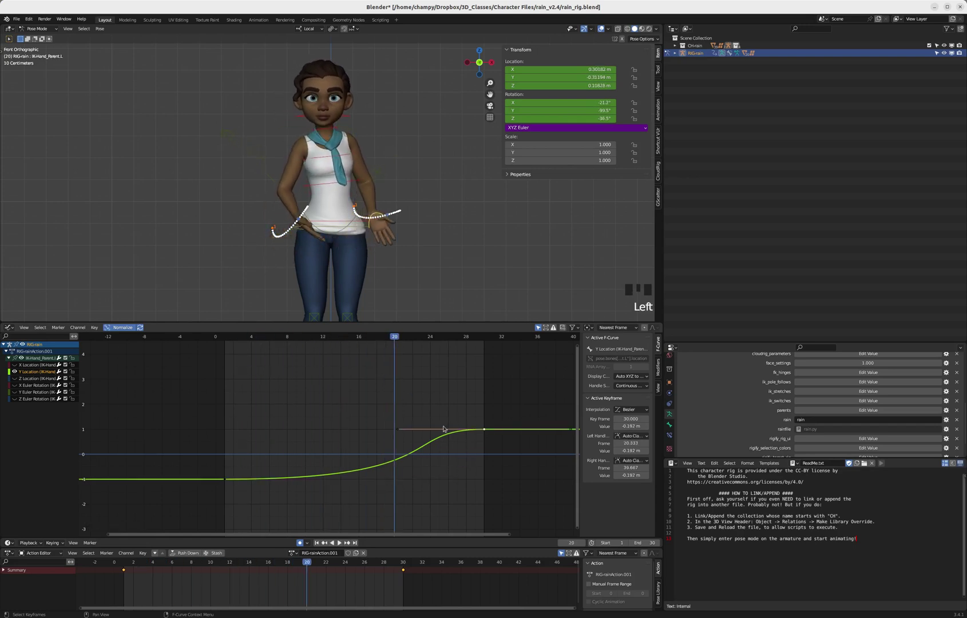
{"action": "double_click", "coordinate": [225, 338]}
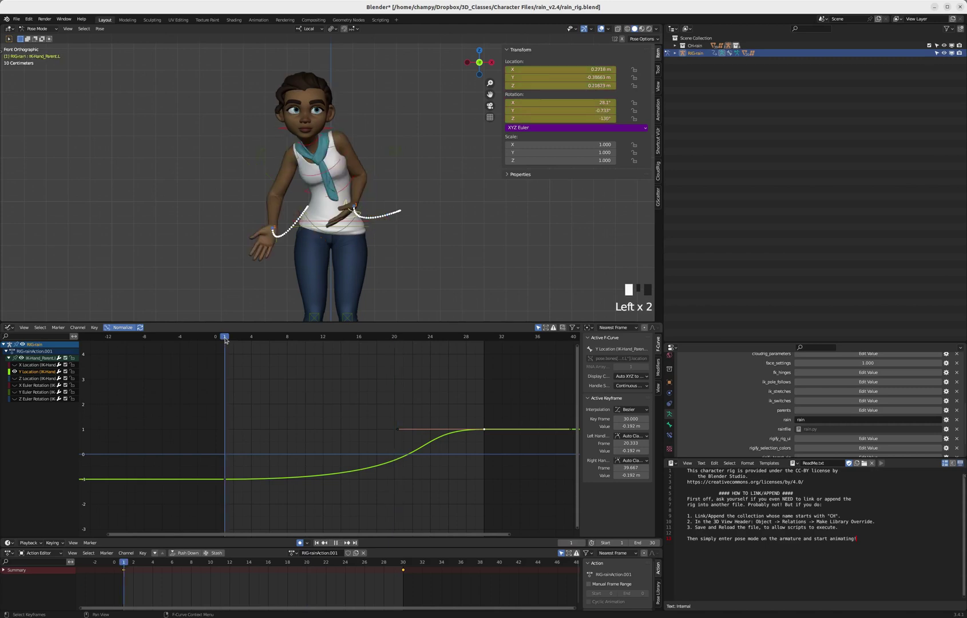
{"action": "left_click", "coordinate": [225, 481]}
{"action": "left_click", "coordinate": [452, 481]}
{"action": "key", "text": "g"}
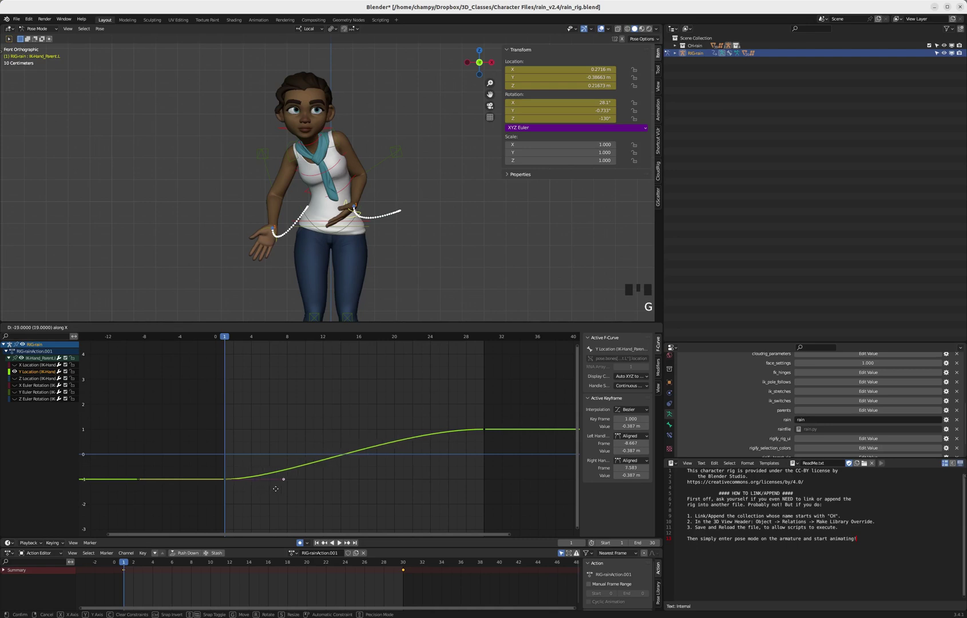
{"action": "left_click", "coordinate": [275, 487]}
- Pull the frame-30 incoming handle far left near frame 5, then play and scrub to check timing
{"action": "left_click", "coordinate": [481, 430]}
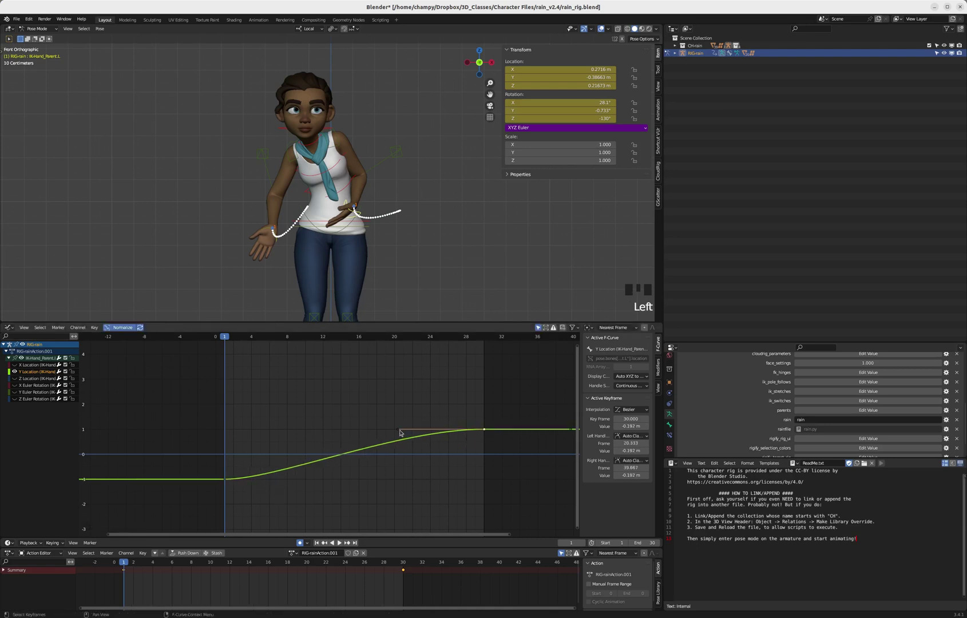
{"action": "left_click", "coordinate": [399, 430]}
{"action": "key", "text": "g"}
{"action": "left_click", "coordinate": [259, 410]}
{"action": "key", "text": "space"}
{"action": "key", "text": "space"}
{"action": "left_click", "coordinate": [225, 338]}
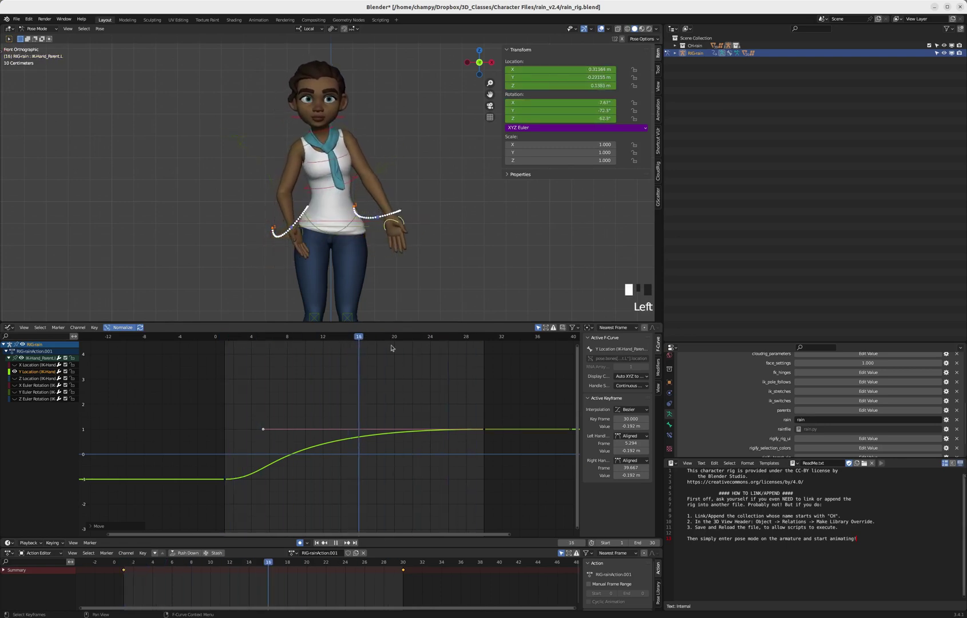
{"action": "mouse_move", "coordinate": [433, 348]}
{"action": "left_mouse_down"}
{"action": "mouse_move", "coordinate": [243, 351]}
{"action": "mouse_move", "coordinate": [462, 350]}
{"action": "mouse_move", "coordinate": [448, 350]}
{"action": "left_mouse_up"}
- Reshape the frame-1 ease-out and move the frame-30 incoming handle back near frame 24
{"action": "left_click", "coordinate": [230, 477]}
{"action": "left_click", "coordinate": [278, 480]}
{"action": "key", "text": "g"}
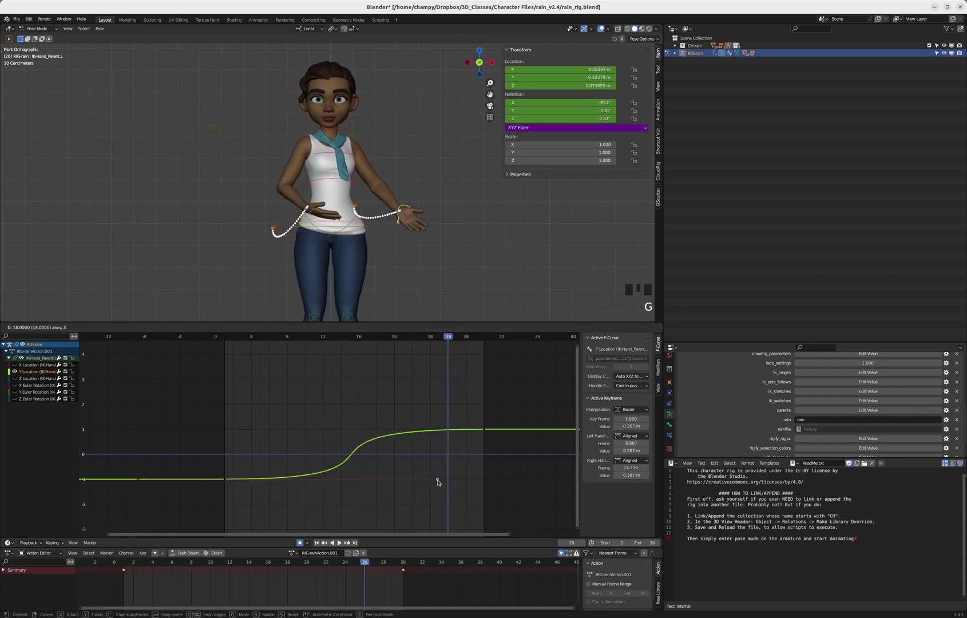
{"action": "left_click", "coordinate": [438, 358]}
{"action": "left_click", "coordinate": [484, 429]}
{"action": "left_click", "coordinate": [263, 430]}
{"action": "key", "text": "g"}
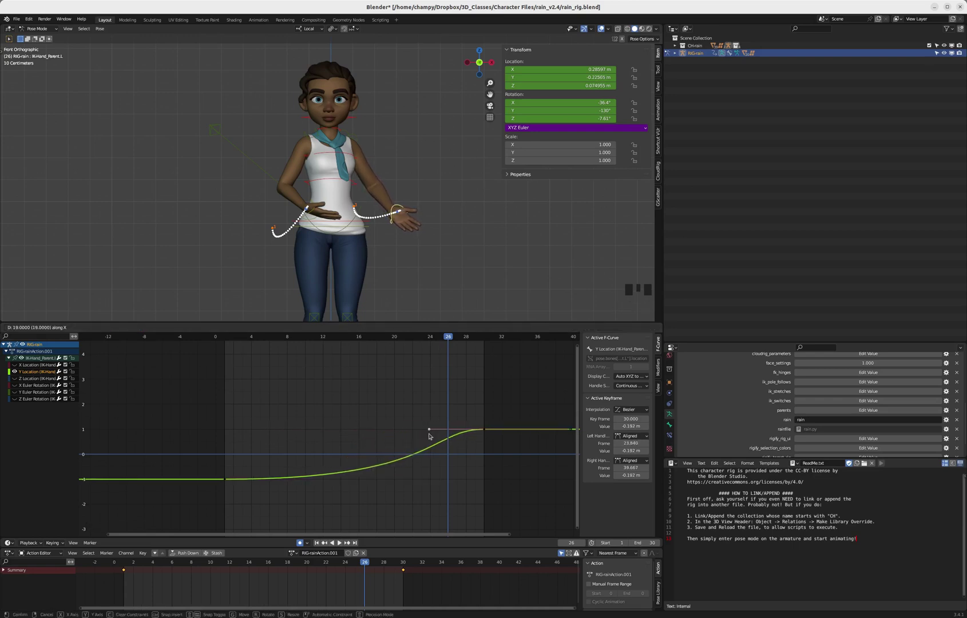
{"action": "left_click", "coordinate": [429, 430]}
- Cancel a further handle adjustment, undo the last handle edit, and review playback
{"action": "left_click", "coordinate": [226, 338]}
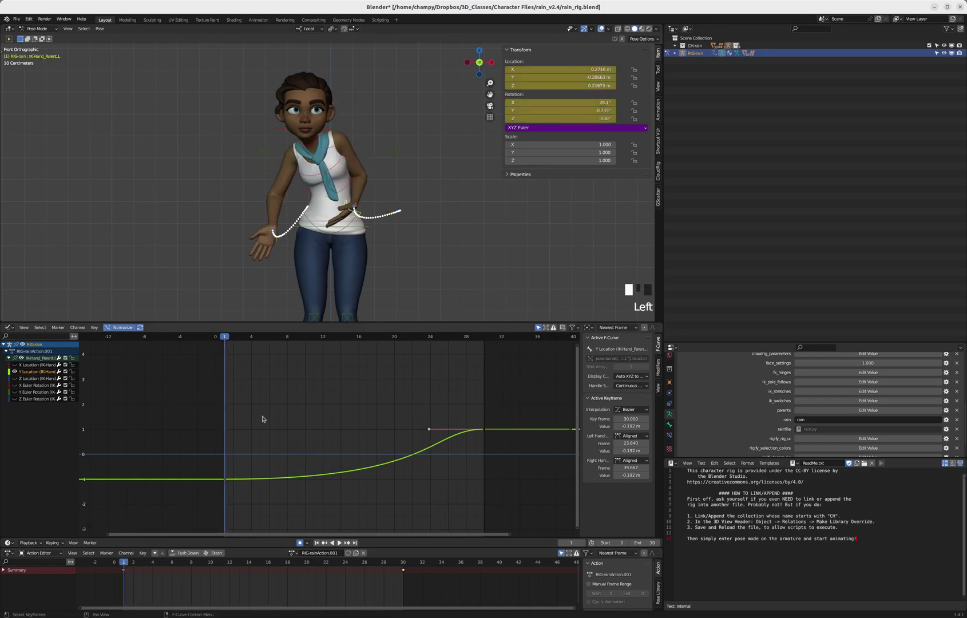
{"action": "key", "text": "g"}
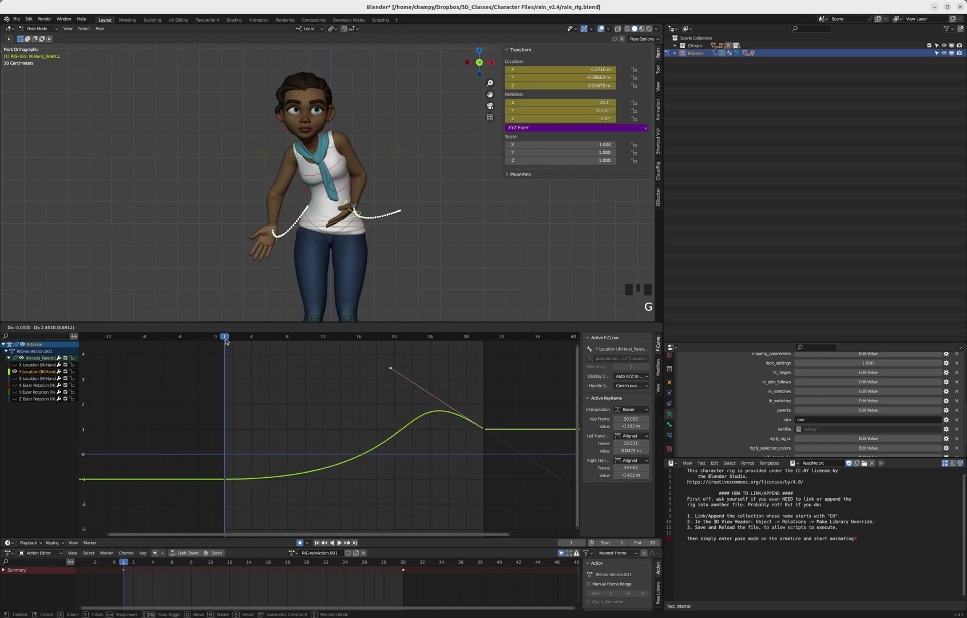
{"action": "key", "text": "Escape"}
{"action": "key", "text": "ctrl+z"}
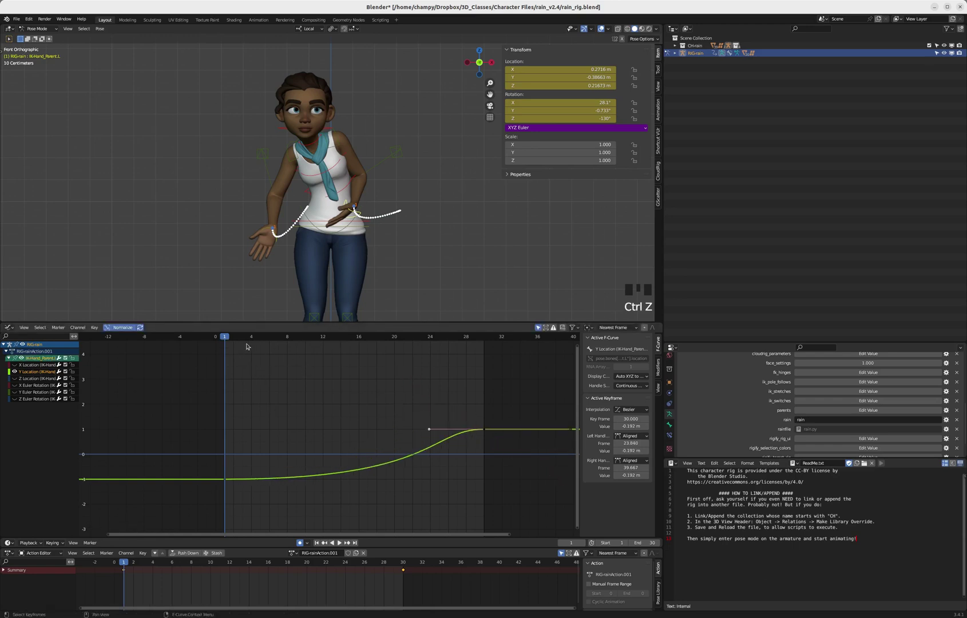
{"action": "key", "text": "space"}
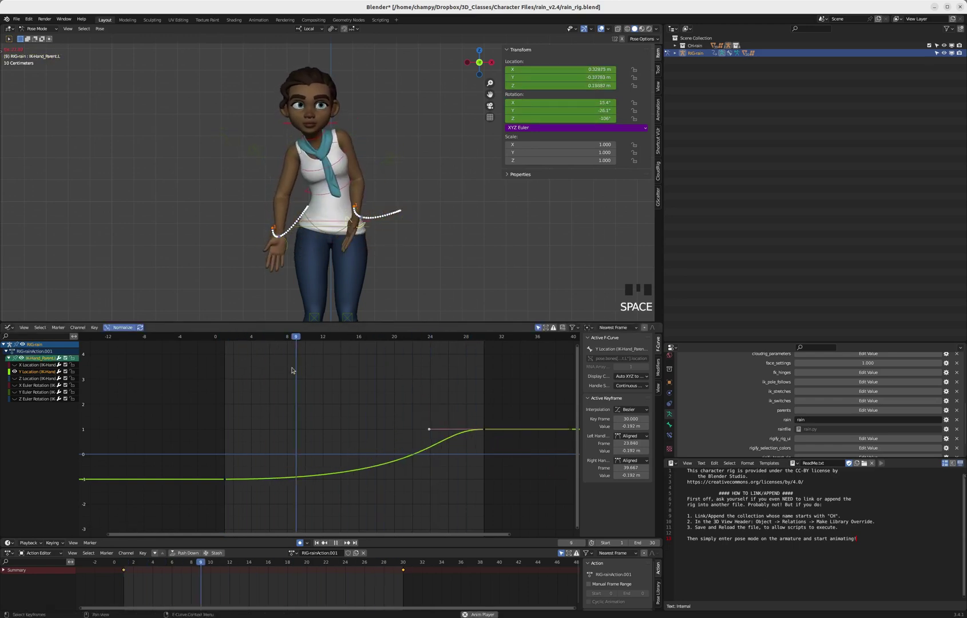
{"action": "key", "text": "space"}
- Set the frame-30 incoming handle to frame 17.718 and replay from frame 1
{"action": "left_click", "coordinate": [429, 429]}
{"action": "key", "text": "g"}
{"action": "left_click", "coordinate": [372, 427]}
{"action": "left_click", "coordinate": [225, 338]}
{"action": "key", "text": "space"}
{"action": "key", "text": "space"}
- Activate IK-Hand_Parent.R's Y Location curve and move its frame-30 incoming handle left
{"action": "left_click", "coordinate": [289, 246]}
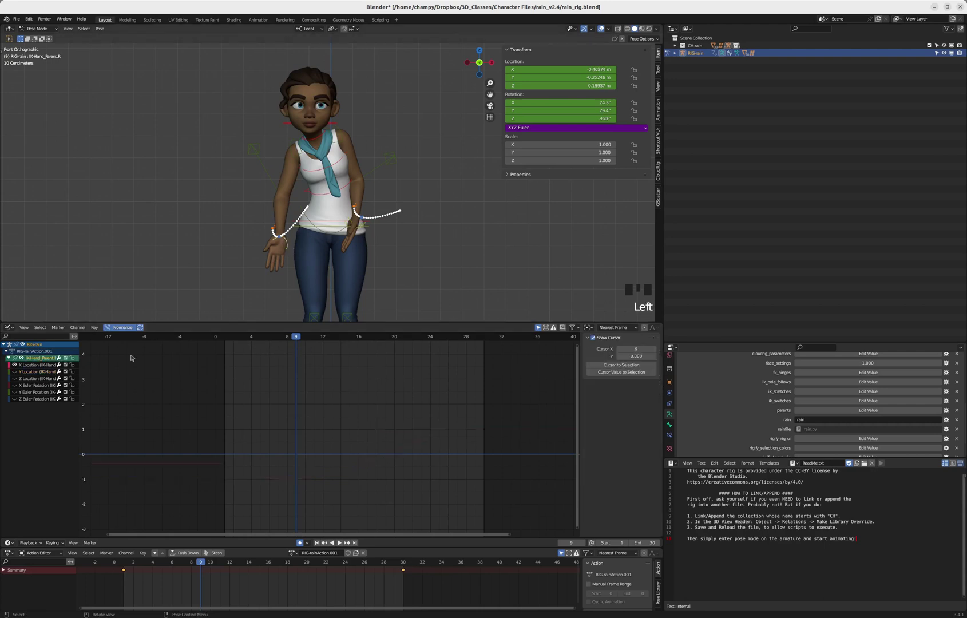
{"action": "left_click", "coordinate": [17, 372]}
{"action": "left_click", "coordinate": [18, 371]}
{"action": "left_click", "coordinate": [17, 372]}
{"action": "left_click", "coordinate": [17, 371]}
{"action": "left_click", "coordinate": [399, 481]}
{"action": "key", "text": "g"}
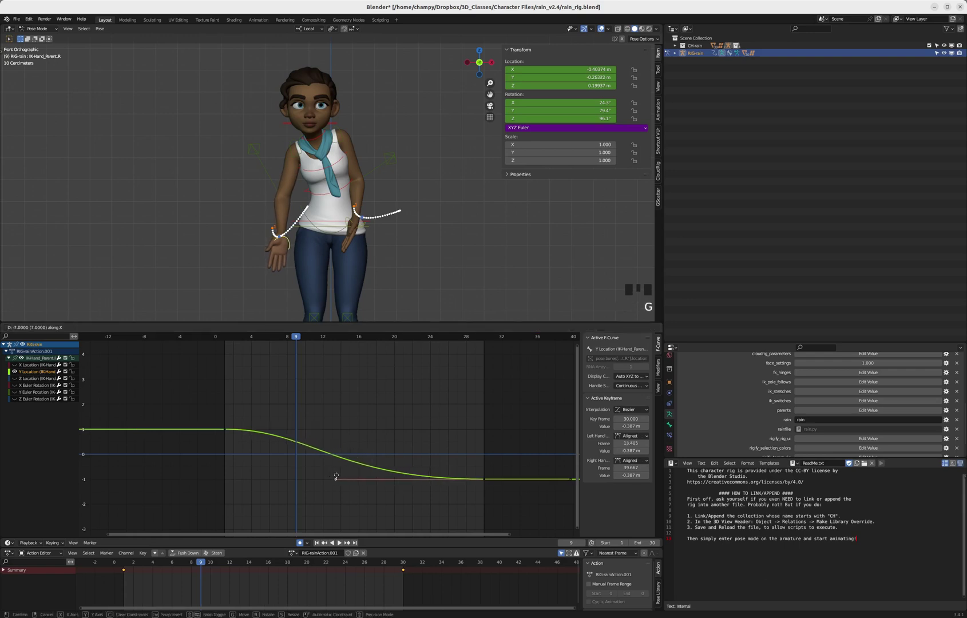
{"action": "left_click", "coordinate": [306, 468]}
- Nudge the frame-1 outgoing handle to about frame 10.5
{"action": "left_click", "coordinate": [226, 430]}
{"action": "left_click", "coordinate": [309, 430]}
{"action": "key", "text": "g"}
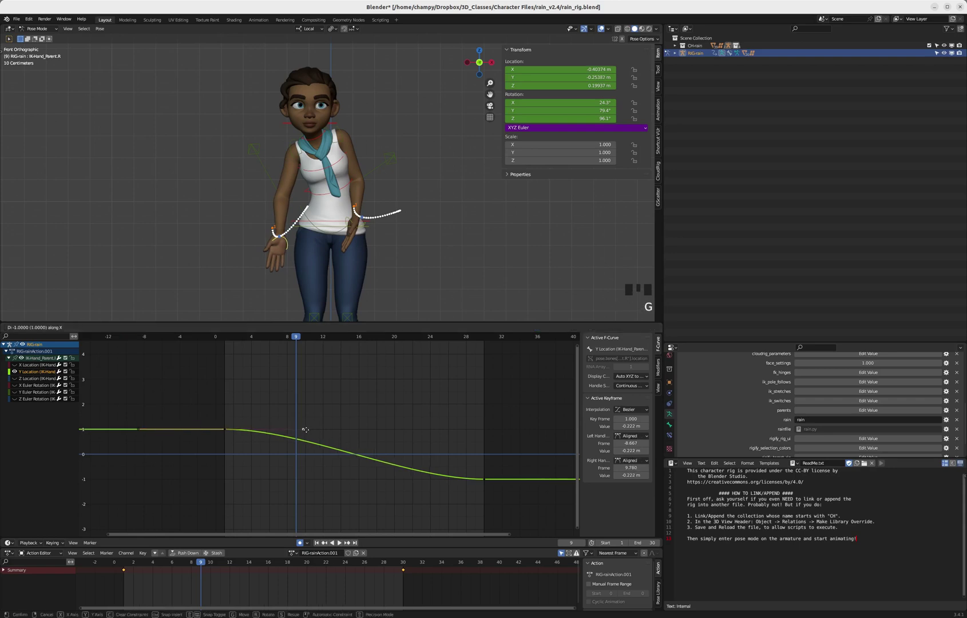
{"action": "left_click", "coordinate": [305, 430]}
- Stretch the frame-1 outgoing handle toward frame 27 and preview the right hand
{"action": "left_click", "coordinate": [484, 479]}
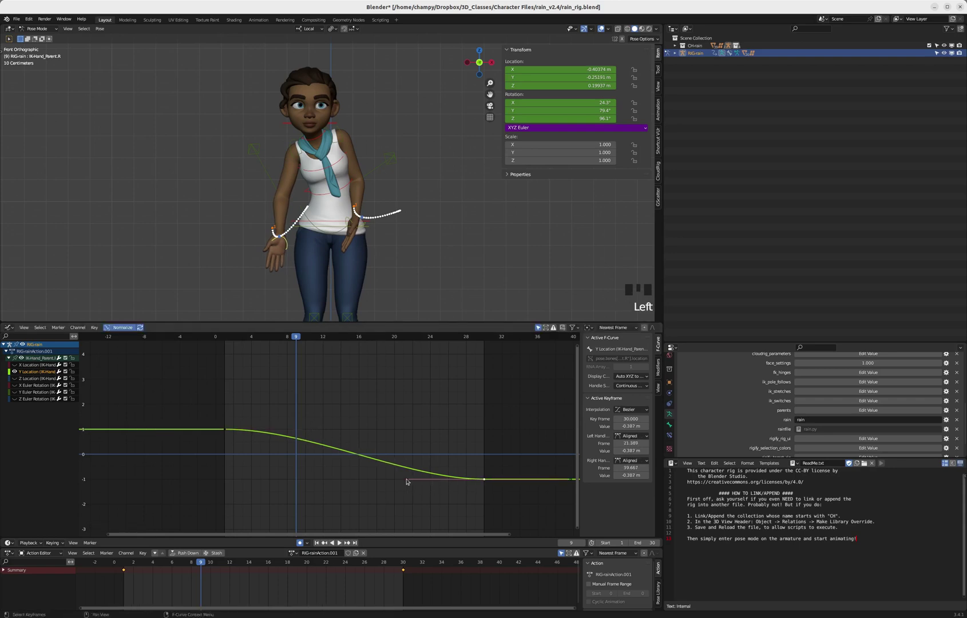
{"action": "left_click", "coordinate": [224, 430]}
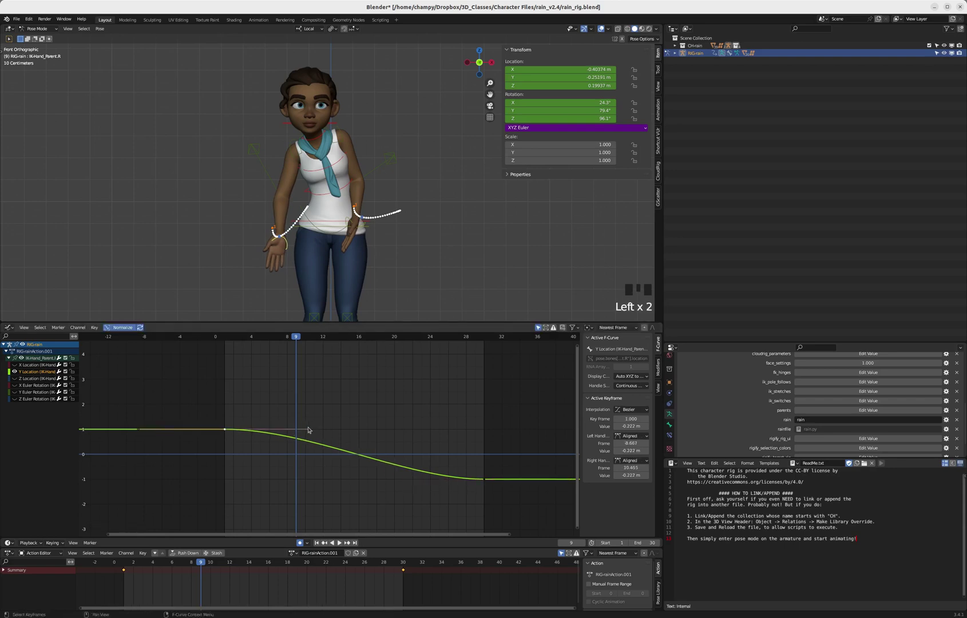
{"action": "left_click", "coordinate": [309, 430]}
{"action": "key", "text": "g"}
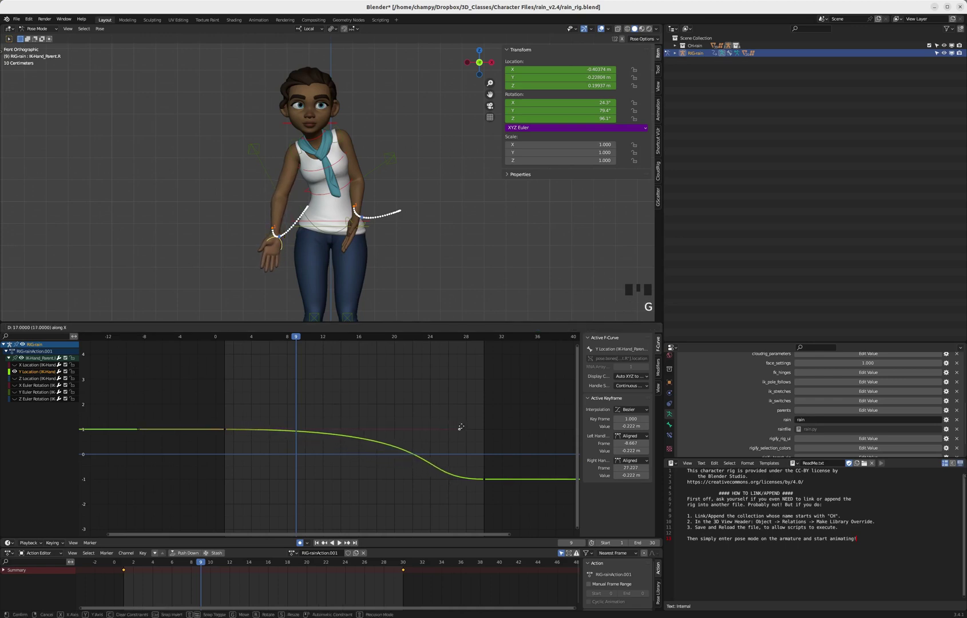
{"action": "left_click", "coordinate": [440, 428]}
{"action": "left_click", "coordinate": [225, 339]}
{"action": "key", "text": "space"}
{"action": "key", "text": "space"}
- Shorten the frame-1 outgoing handle back to frame 19.242
{"action": "left_click", "coordinate": [484, 479]}
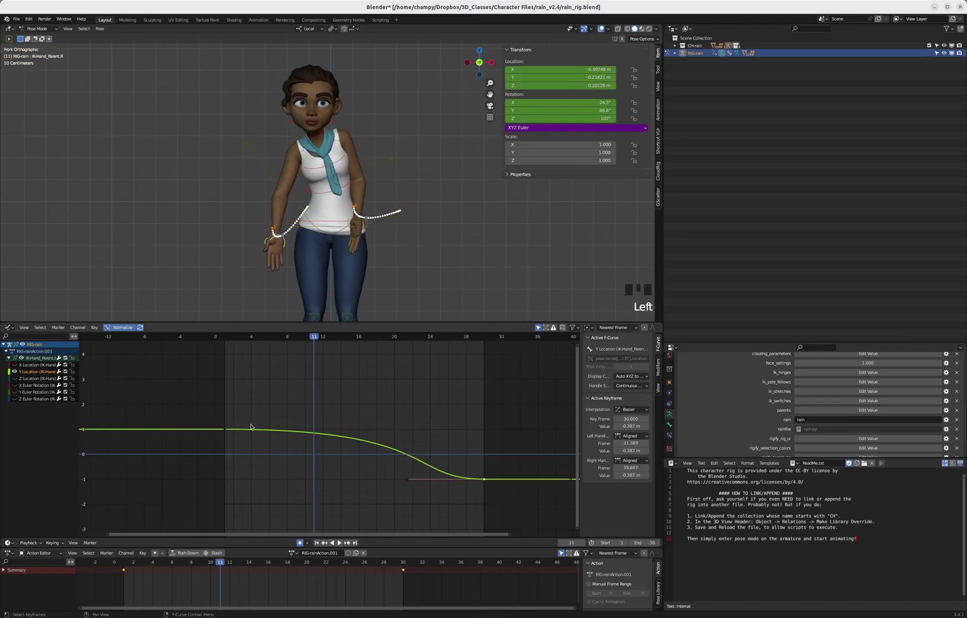
{"action": "left_click", "coordinate": [226, 430]}
{"action": "left_click", "coordinate": [437, 430]}
{"action": "key", "text": "g"}
{"action": "left_click", "coordinate": [384, 426]}
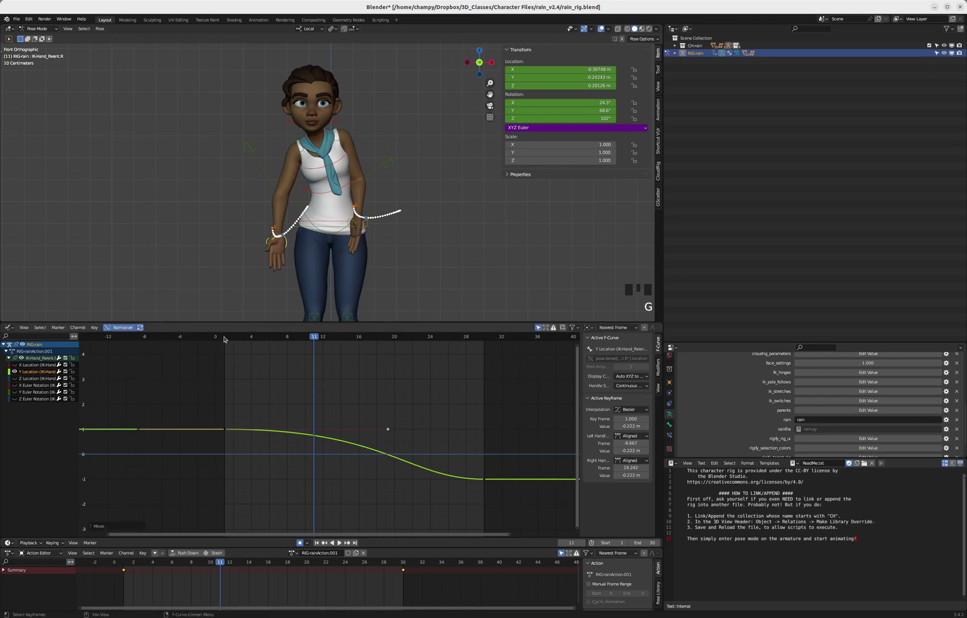
- Review playback, then select both hand IK controls and calculate their motion paths
{"action": "key", "text": "space"}
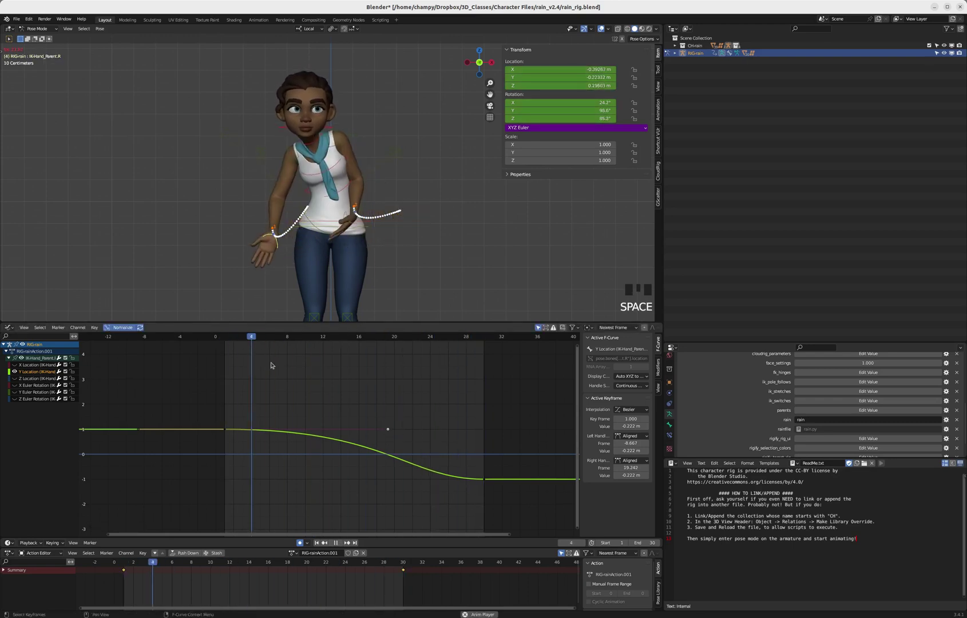
{"action": "key", "text": "space"}
{"action": "left_click", "coordinate": [226, 338]}
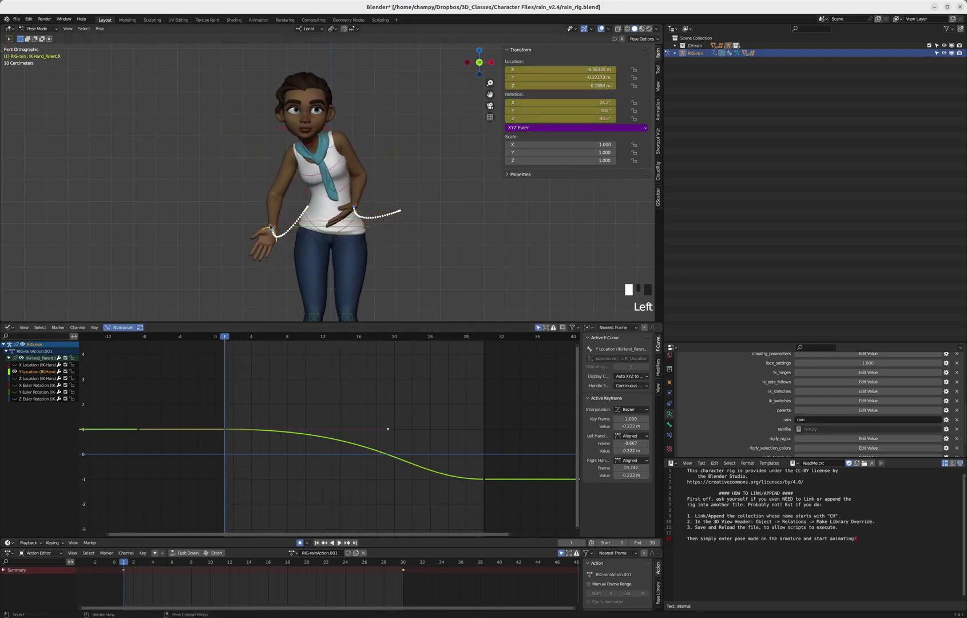
{"action": "left_click", "coordinate": [352, 214]}
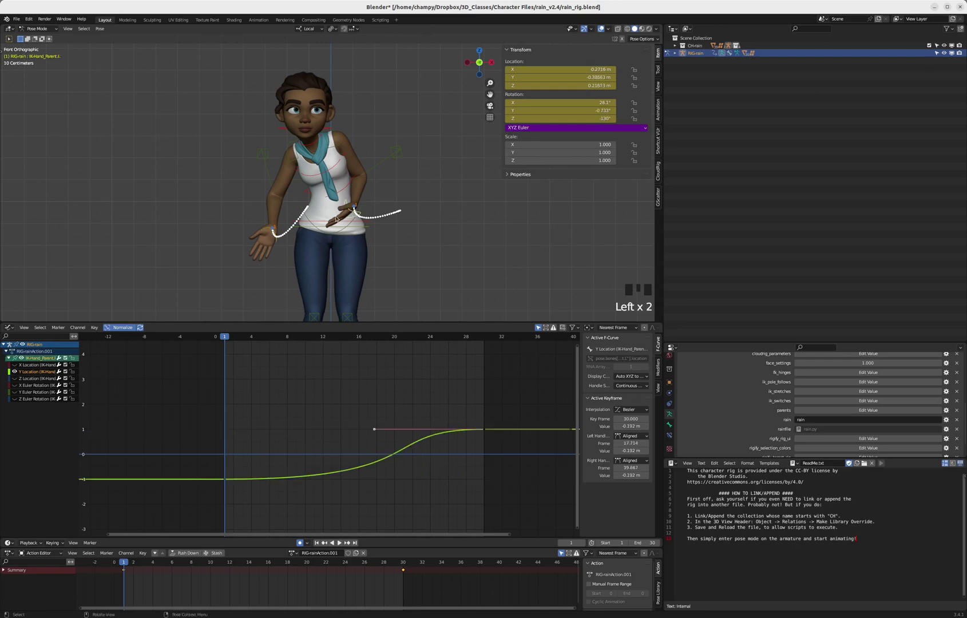
{"action": "left_click", "coordinate": [274, 218], "text": "shift"}
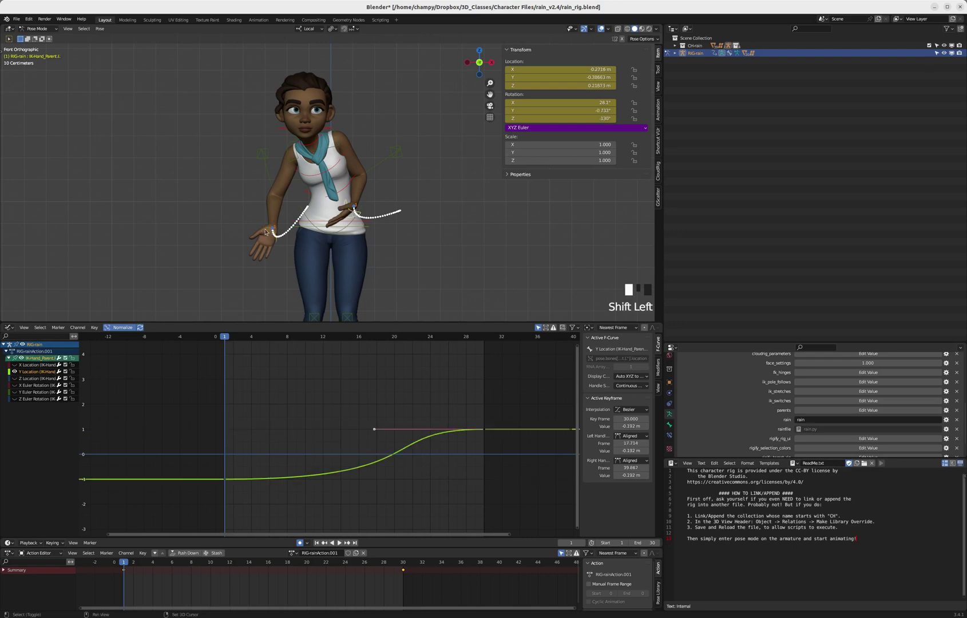
{"action": "left_click", "coordinate": [99, 29]}
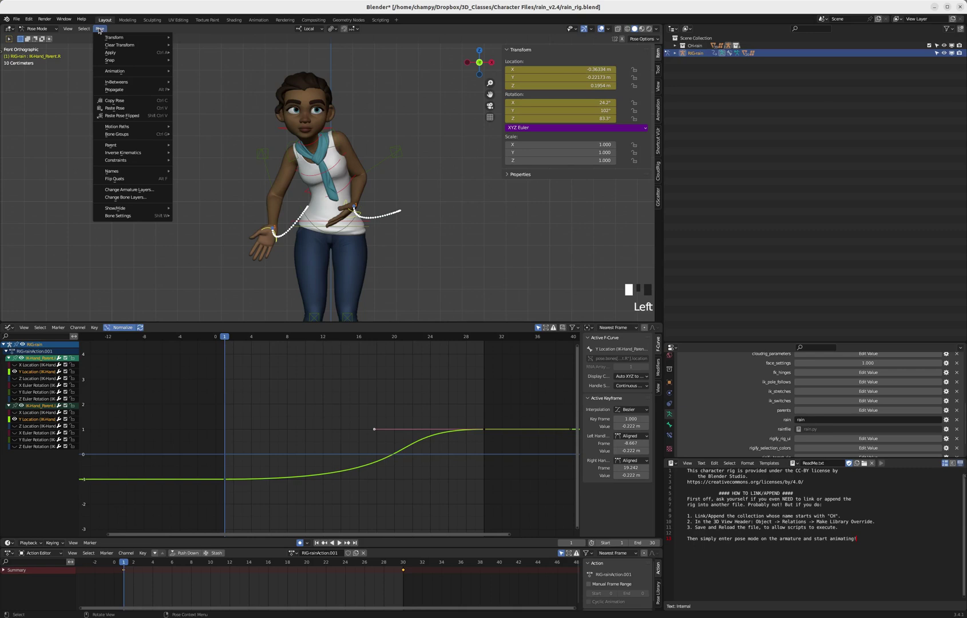
{"action": "mouse_move", "coordinate": [129, 129]}
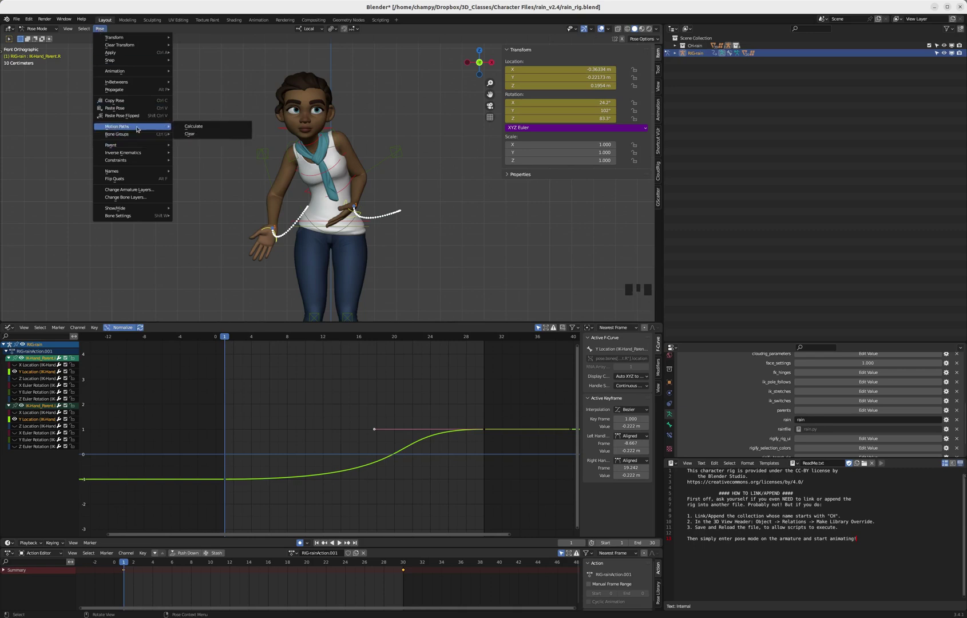
{"action": "left_click", "coordinate": [201, 126]}
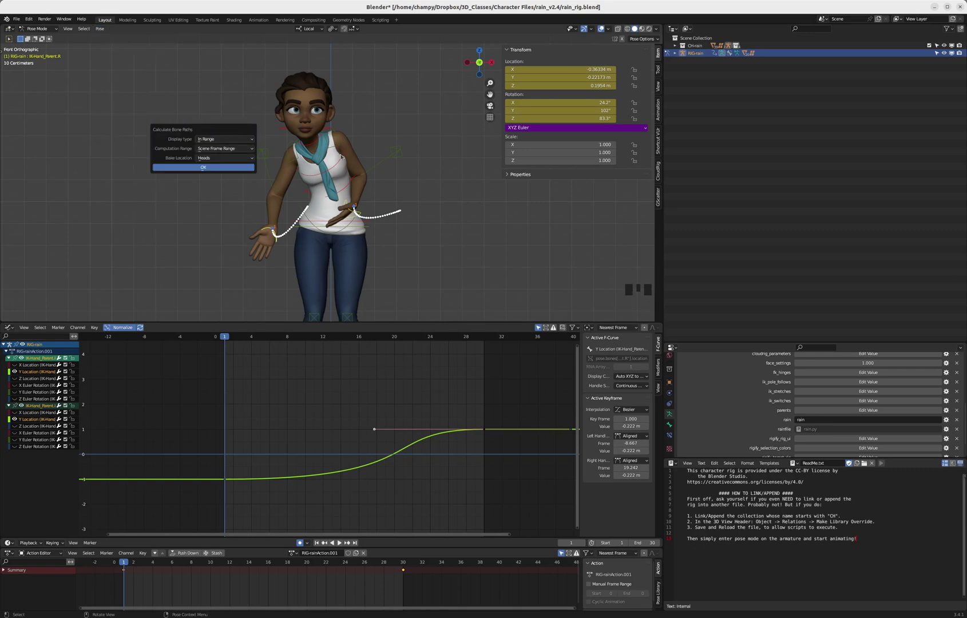
{"action": "left_click", "coordinate": [203, 167]}
- Zoom the 3D Viewport onto Rain's torso and hands to inspect the dotted arcs
{"action": "scroll", "coordinate": [303, 208], "scroll_direction": "up", "scroll_amount": 5}
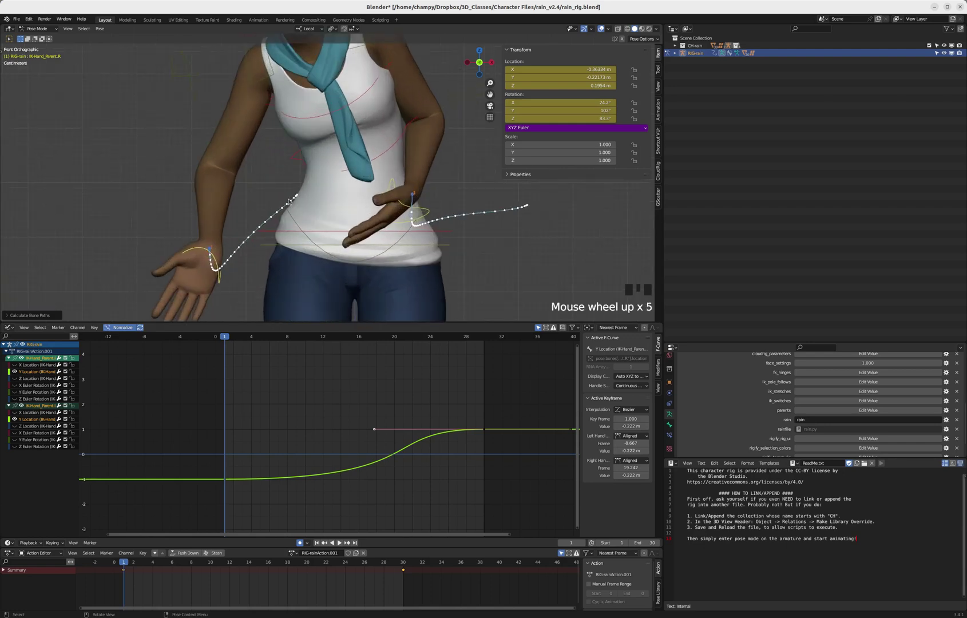
{"action": "scroll", "coordinate": [305, 202], "scroll_direction": "down", "scroll_amount": 2}
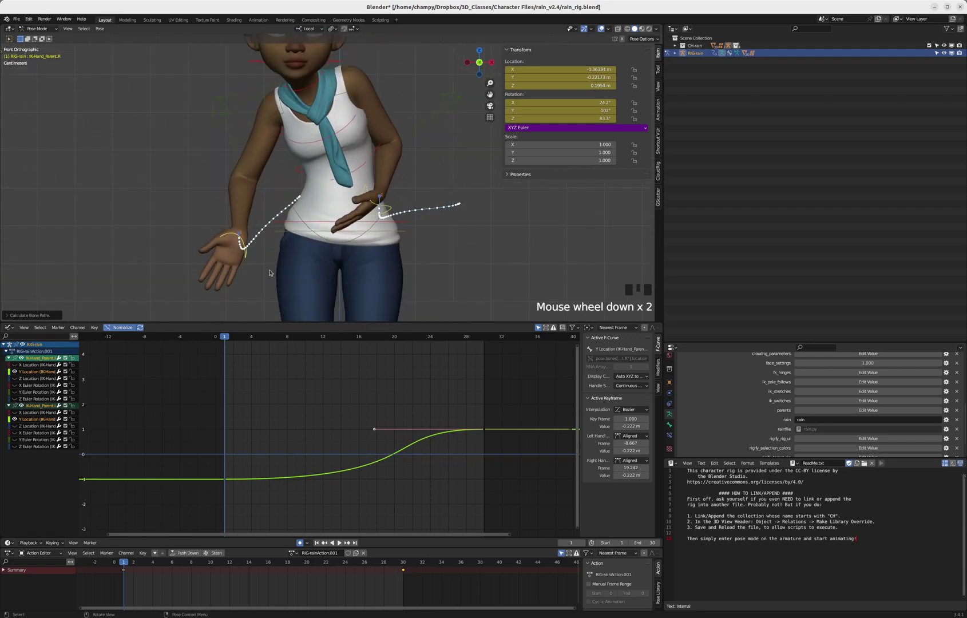